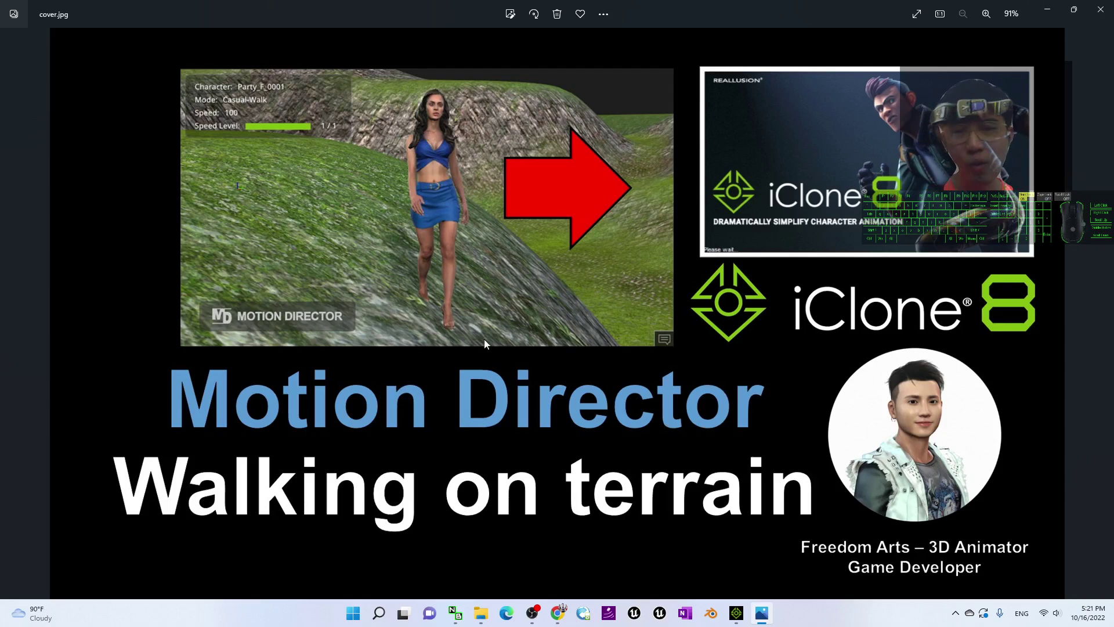
Switch to iClone 8 and decline the registration offer
left_click(1048, 9)
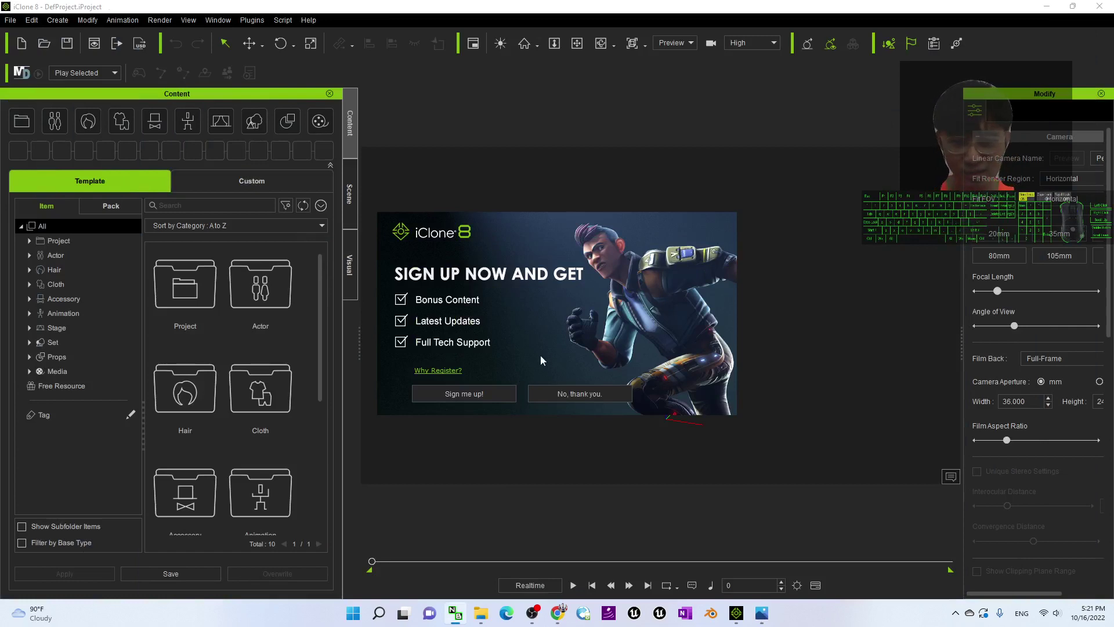
left_click(582, 393)
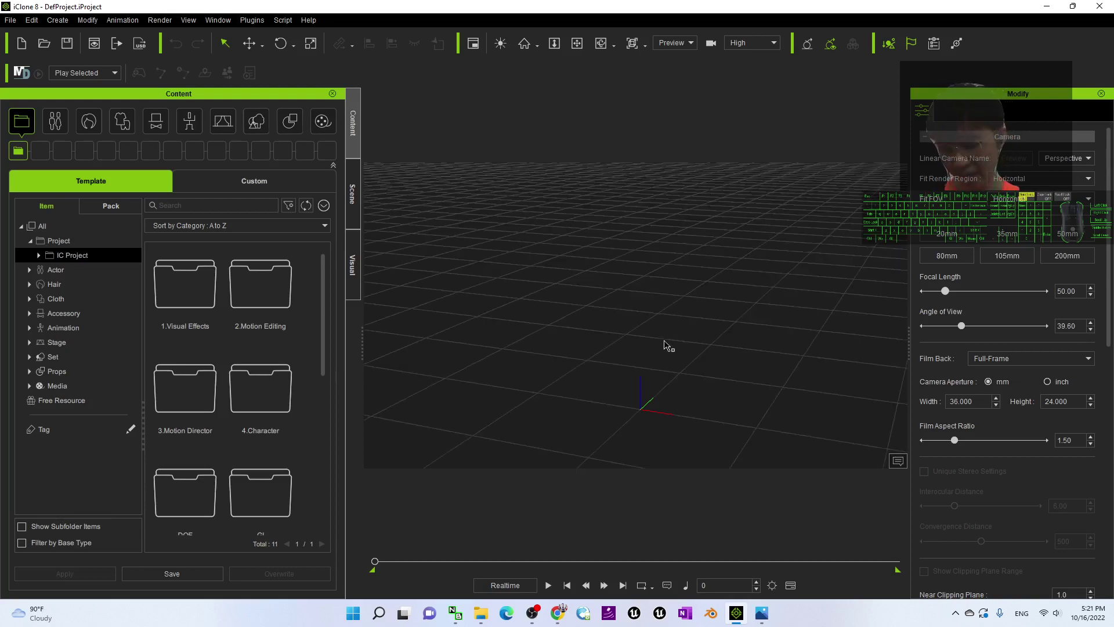
key("ctrl+a")
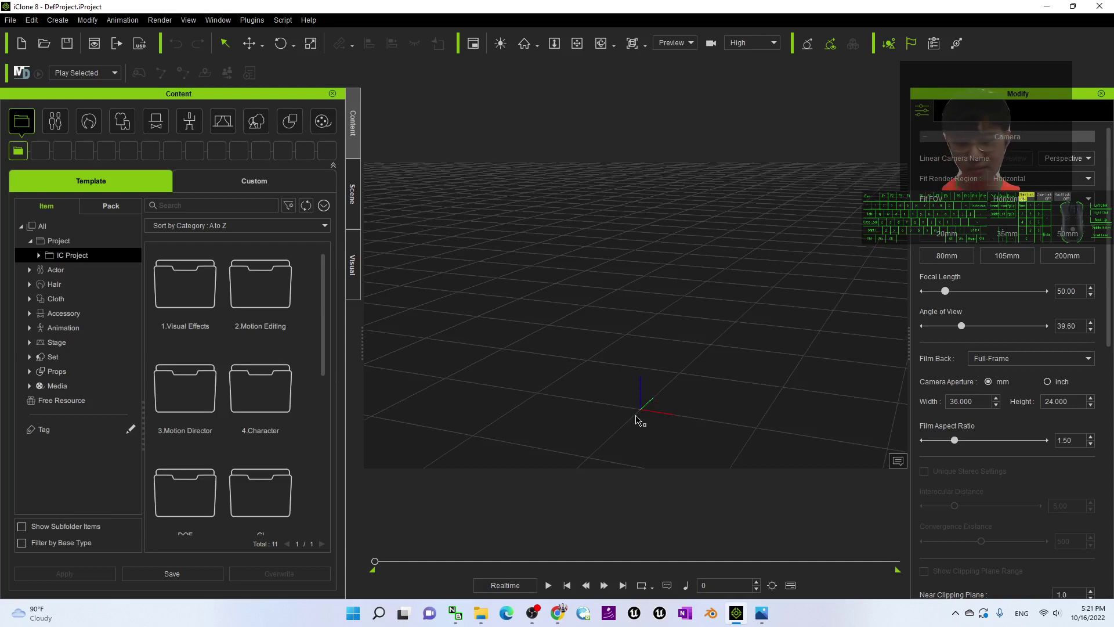
key("x")
left_click_drag(681, 393, 679, 356)
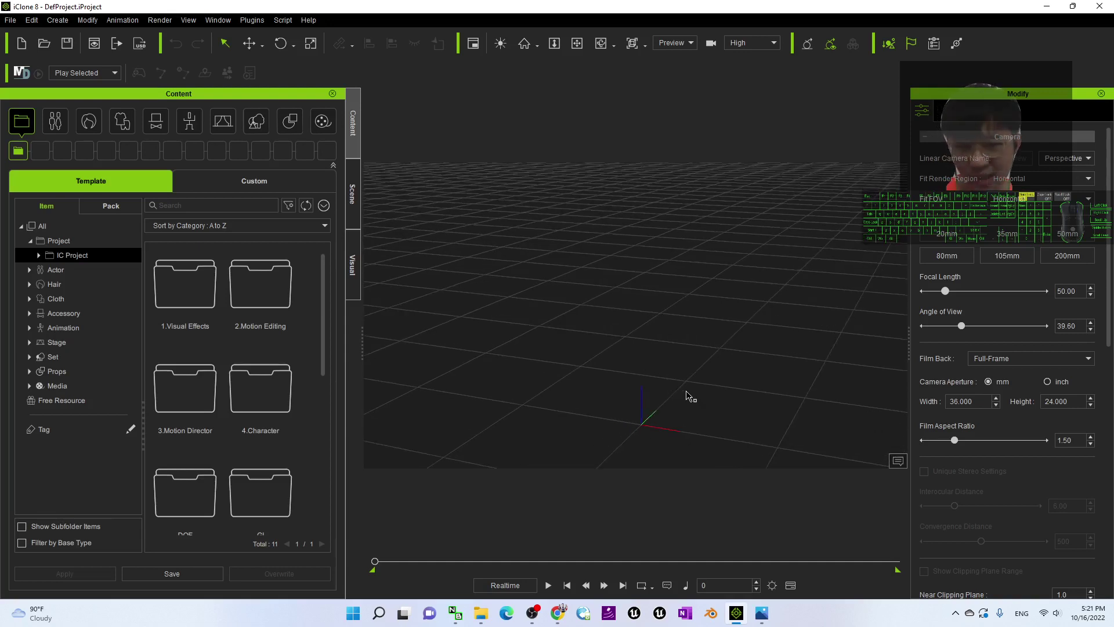
right_click_drag(679, 356, 674, 338)
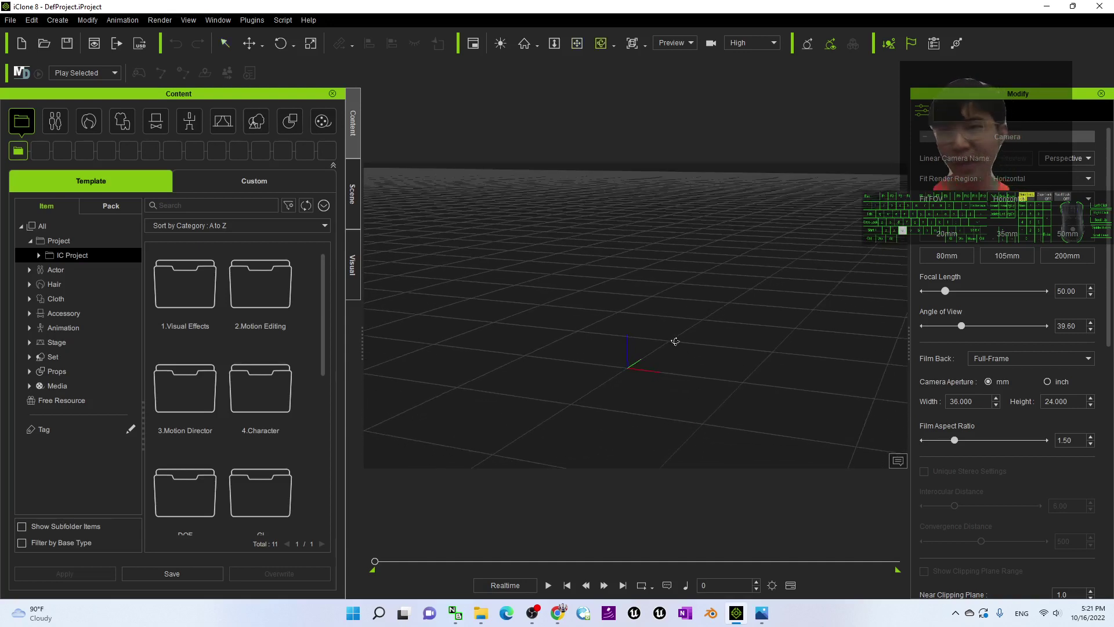
Add the Hill terrain from the Height Map_Large set templates to the scene at the origin
left_click(296, 124)
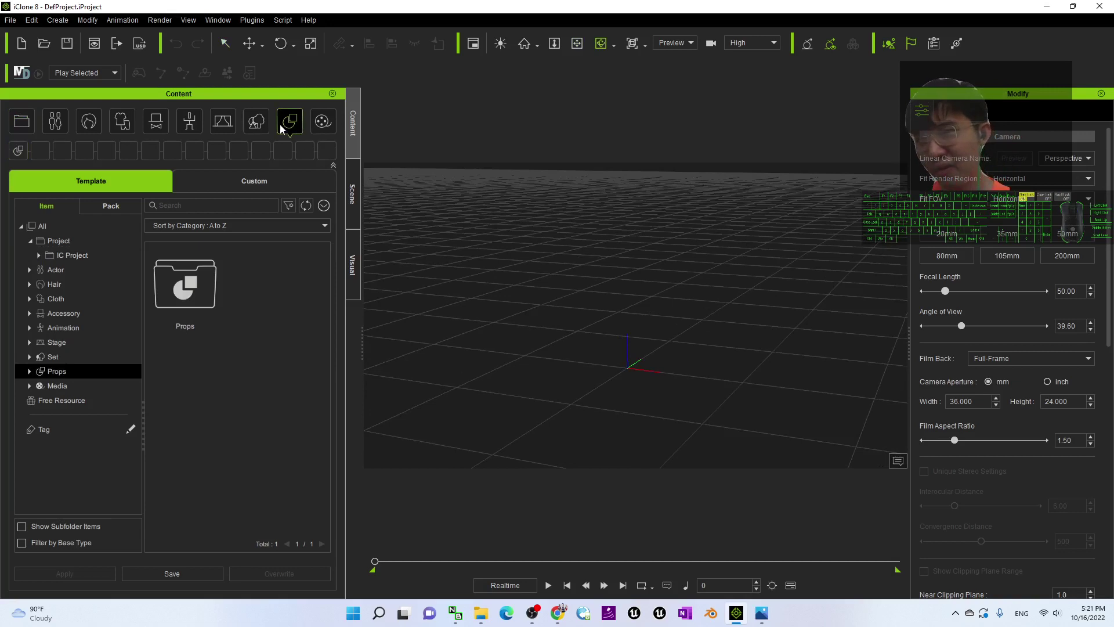
left_click(256, 122)
left_click(290, 122)
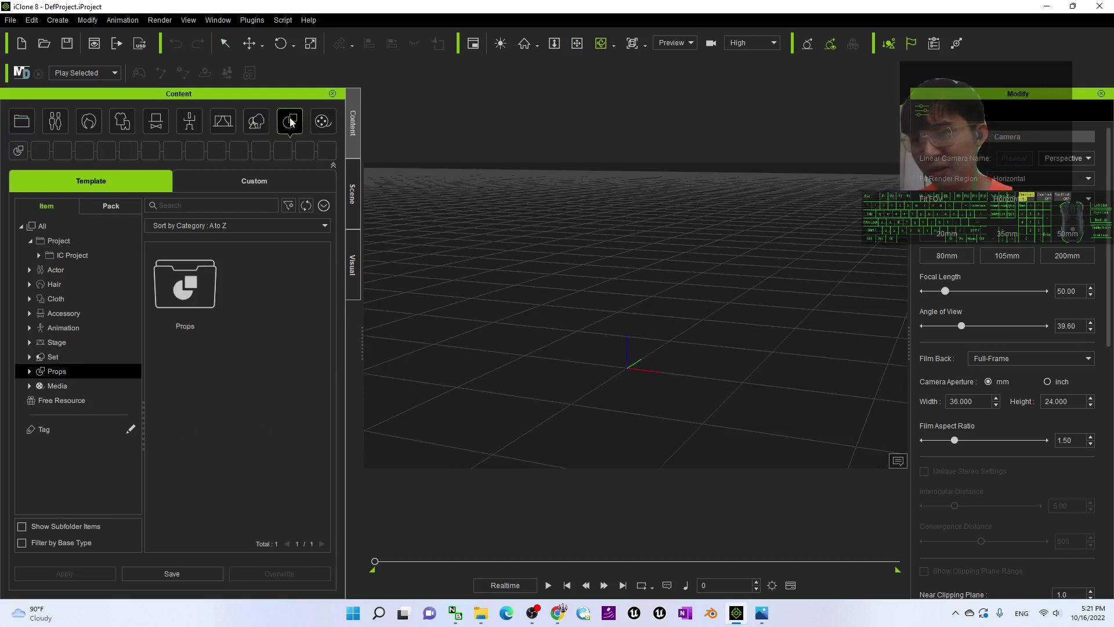
left_click(257, 121)
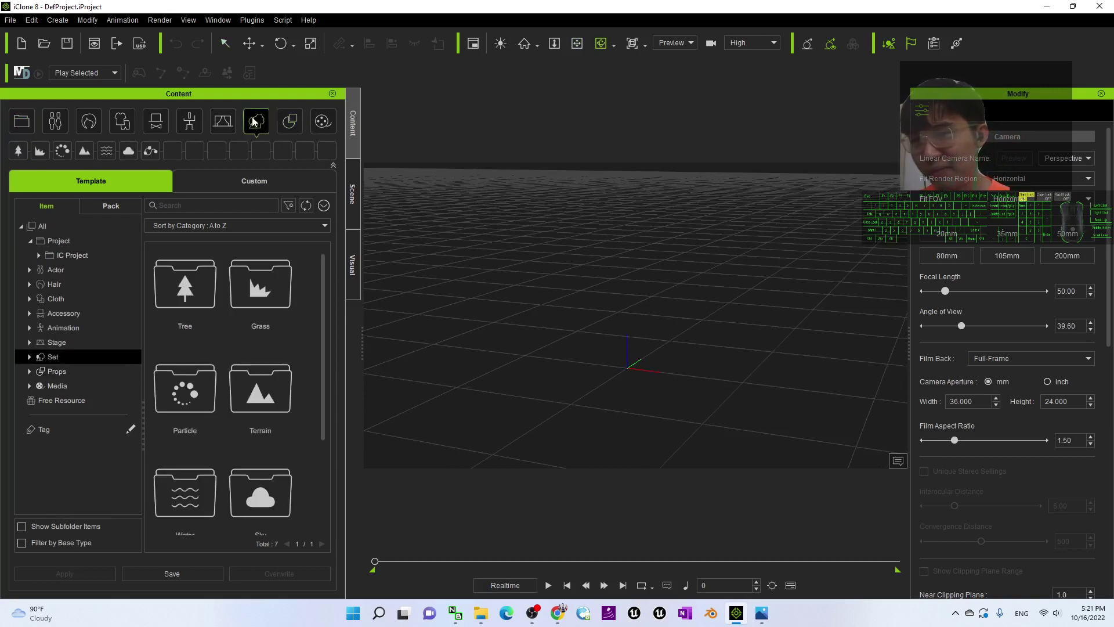
left_click(29, 357)
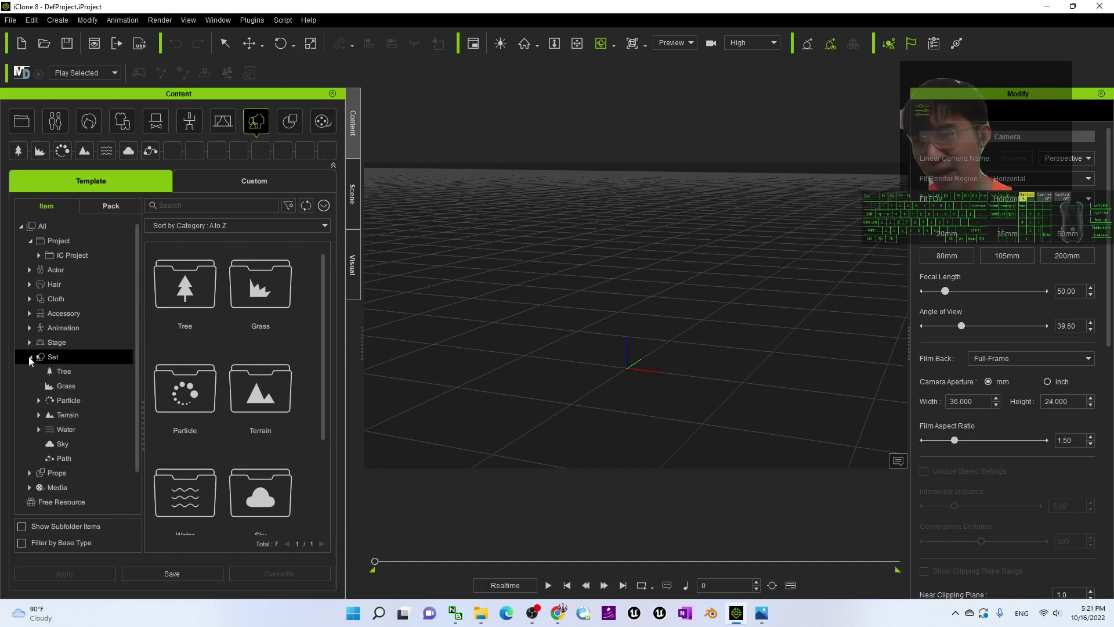
left_click(65, 415)
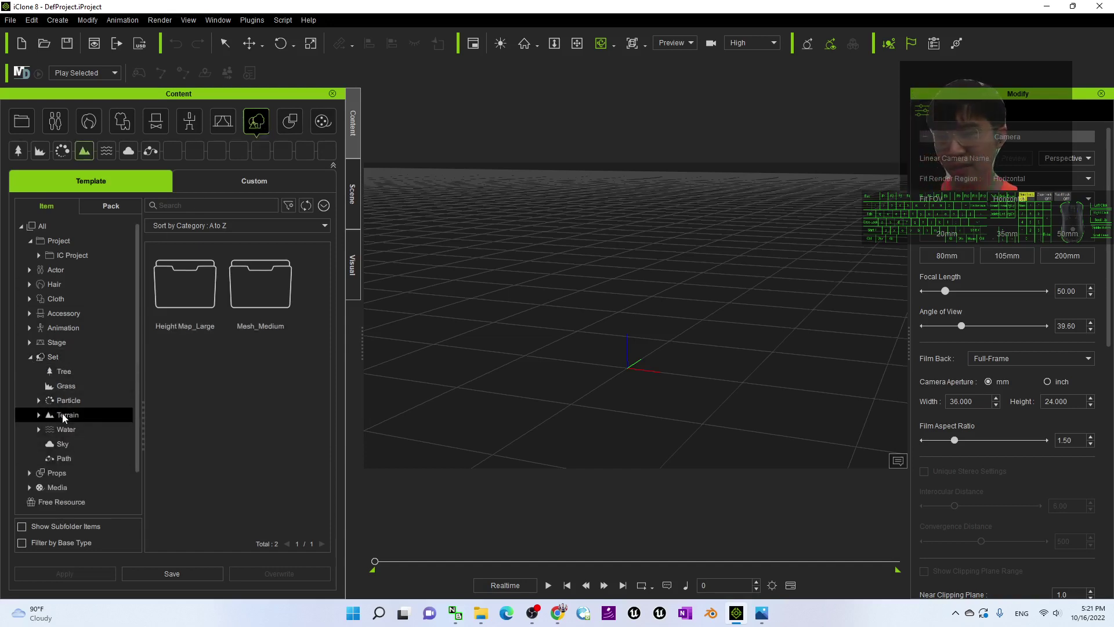
left_click(39, 415)
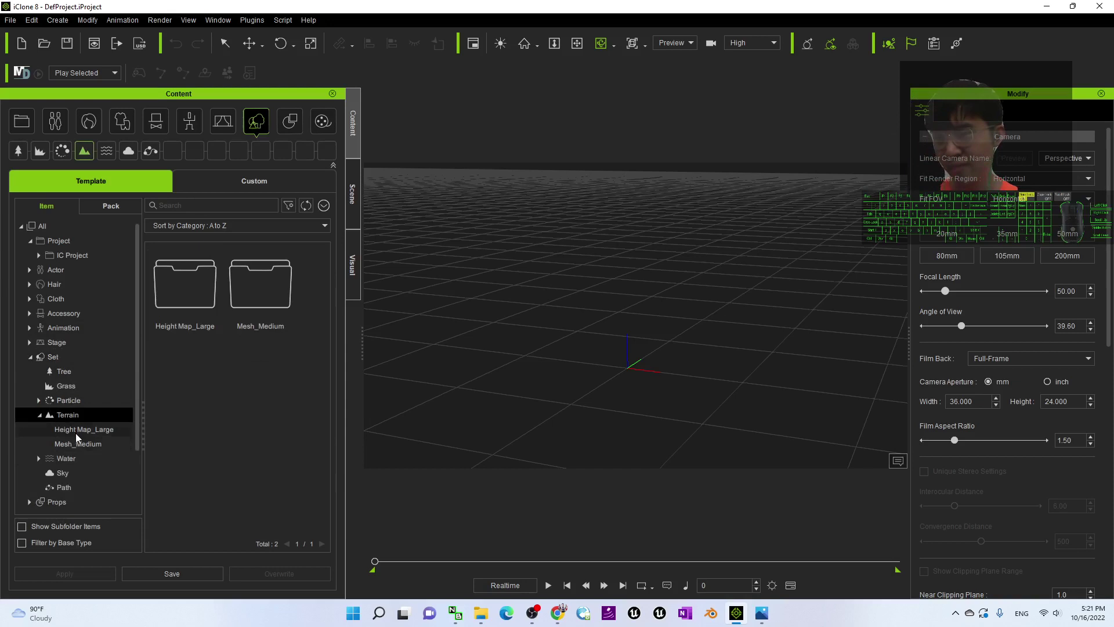
left_click(75, 430)
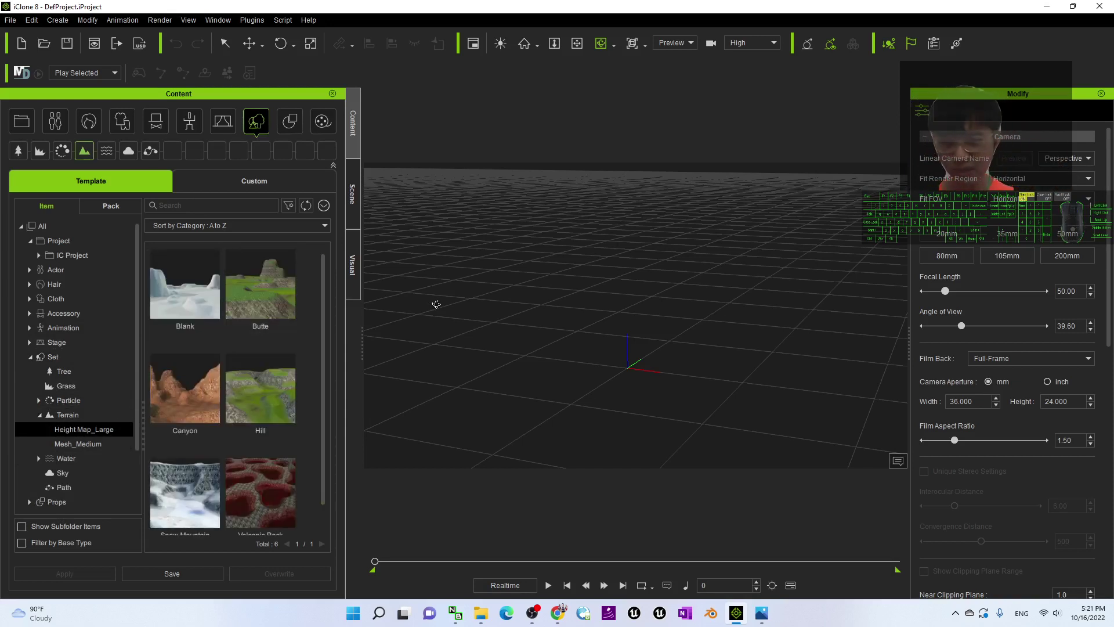
left_click_drag(275, 406, 626, 369)
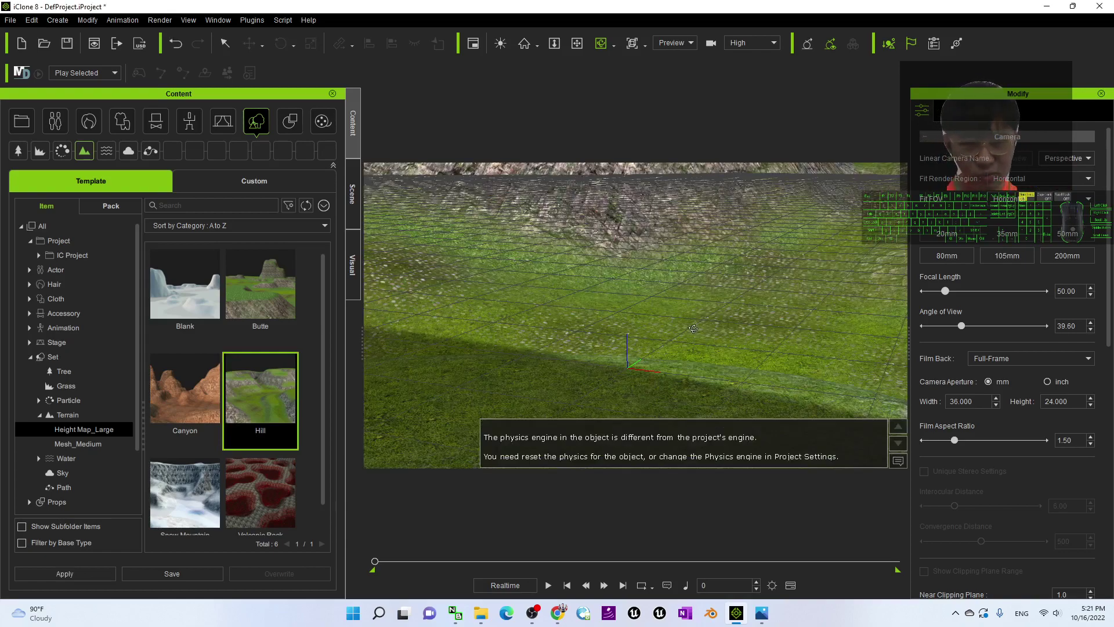
Examine the Hill terrain from several viewpoints and frame the valley between the two rocky slopes
left_click_drag(684, 315, 545, 293)
key("x")
middle_click_drag(545, 293, 655, 234)
left_click_drag(656, 233, 577, 483)
scroll(512, 314, "up", 5, "shift")
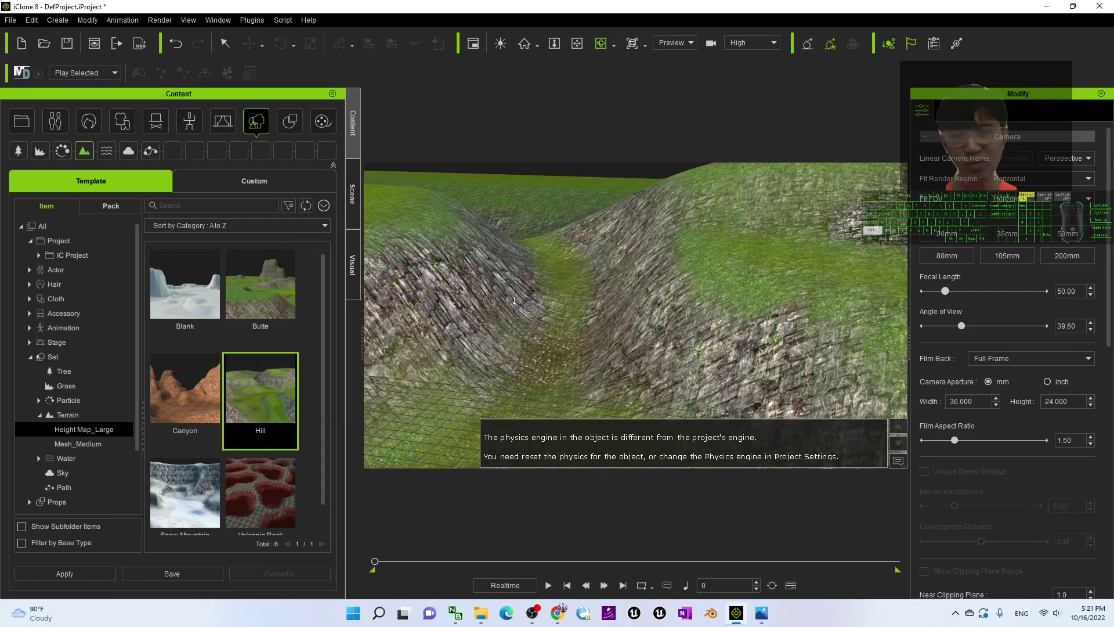
scroll(512, 314, "up", 8, "shift")
key("x")
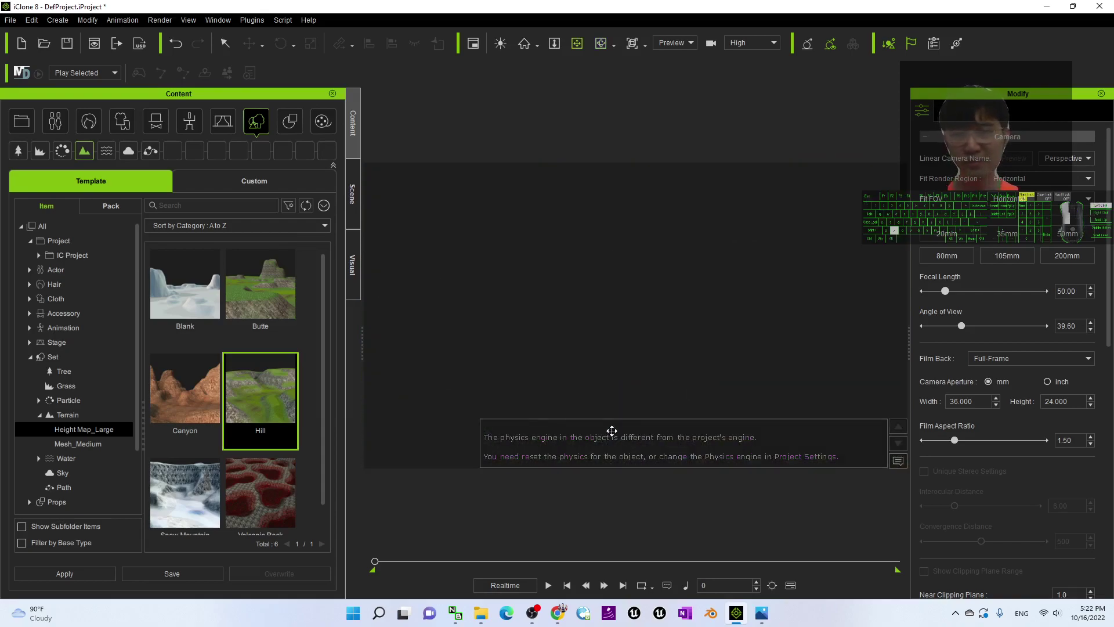
key("f")
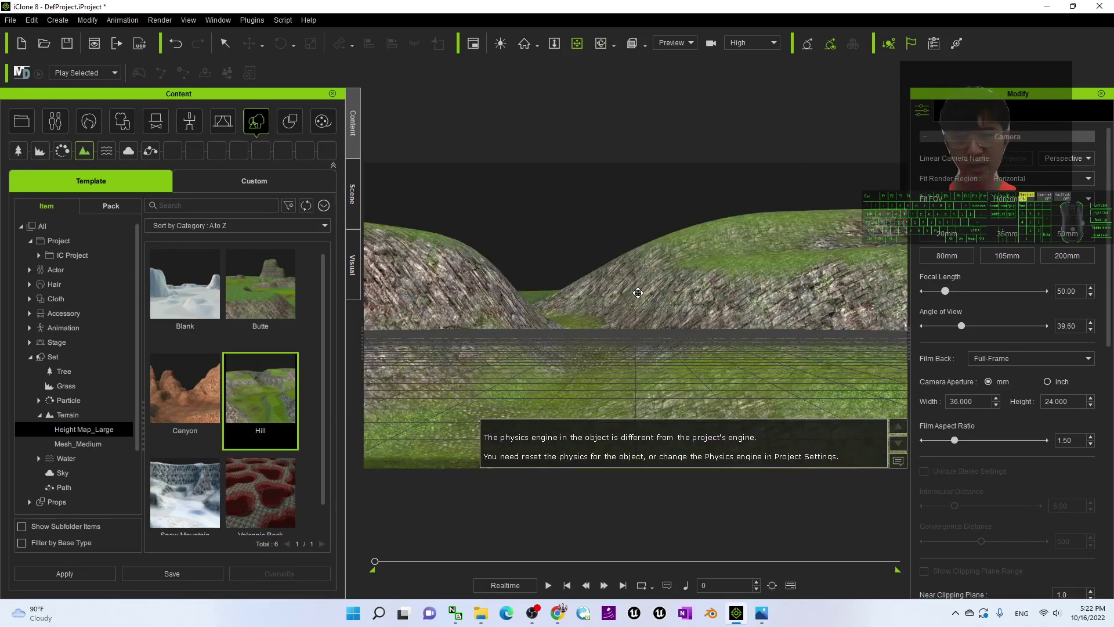
key("c")
left_click_drag(637, 293, 720, 299)
scroll(720, 299, "up", 8, "shift")
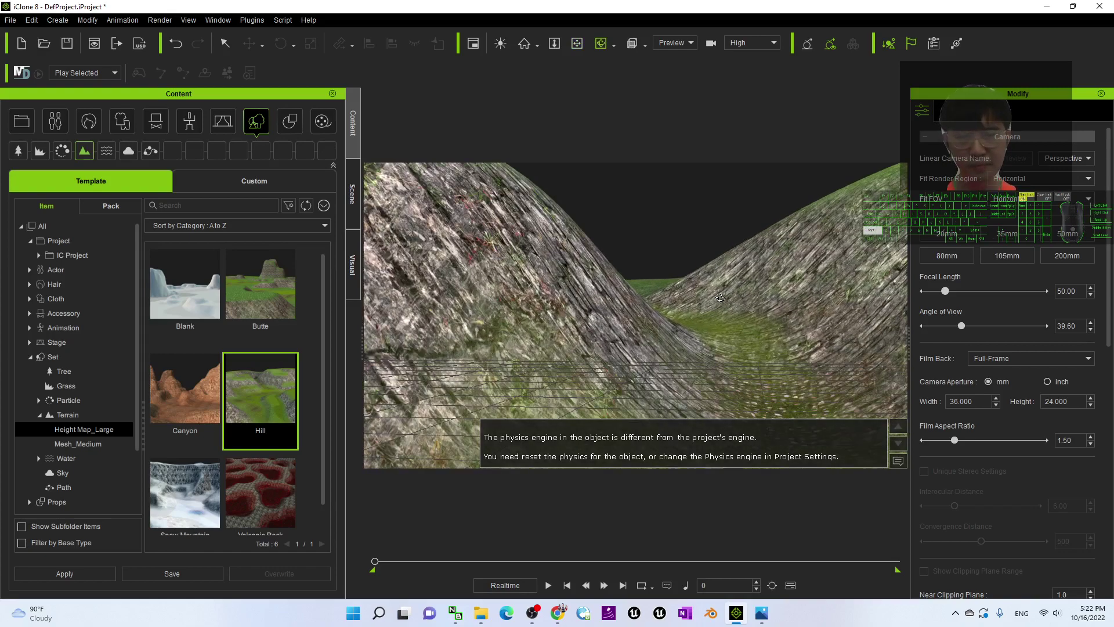
scroll(720, 299, "up", 2, "shift")
key("x")
left_click_drag(741, 292, 673, 339)
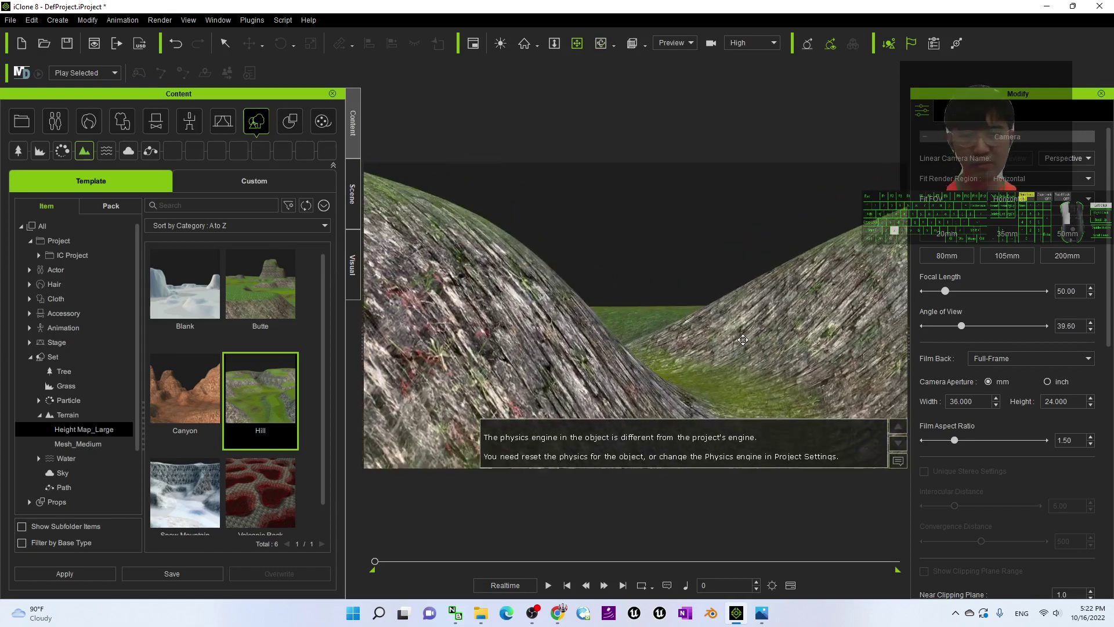
right_click_drag(673, 340, 661, 285)
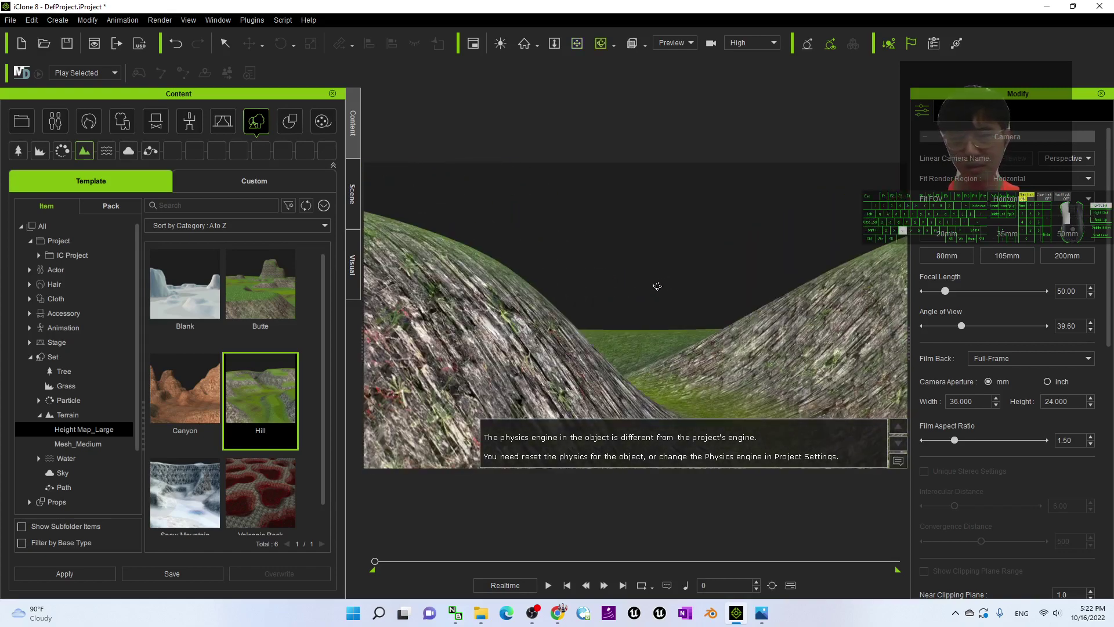
Place the Party_F_0001 character from the ActorCore Crowd templates on the slope of the nearer rocky hill
left_click(59, 123)
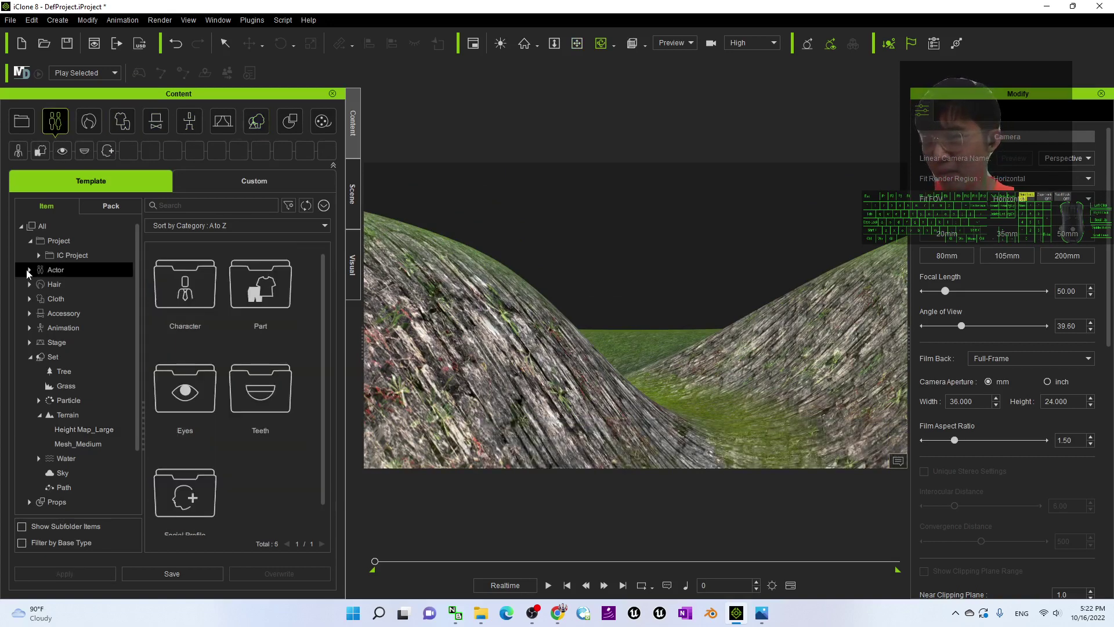
left_click(28, 270)
left_click(37, 285)
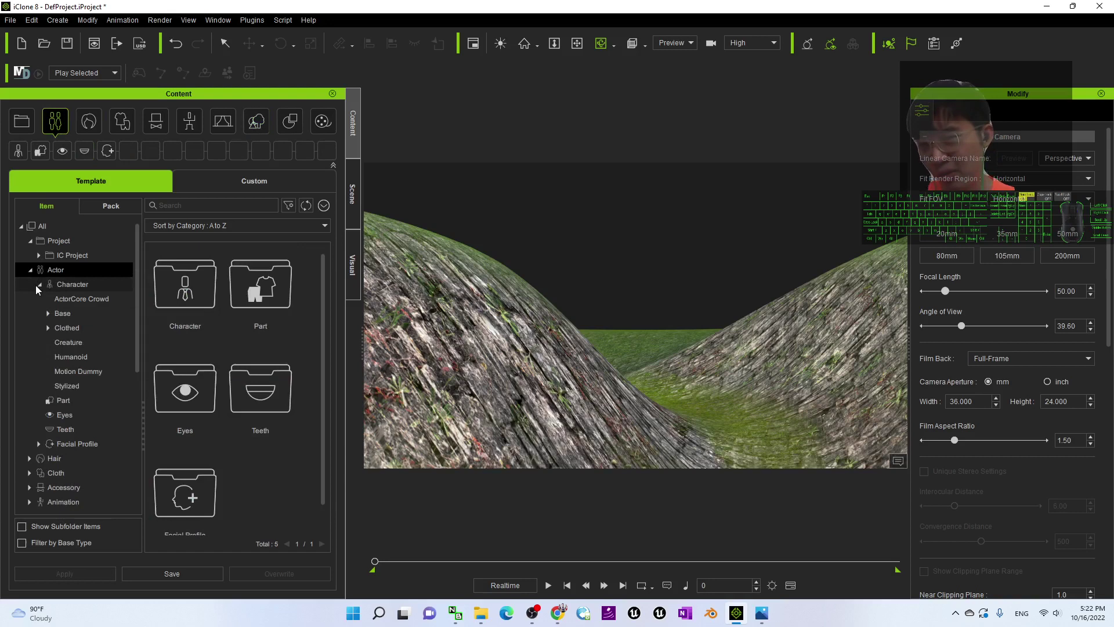
left_click(71, 298)
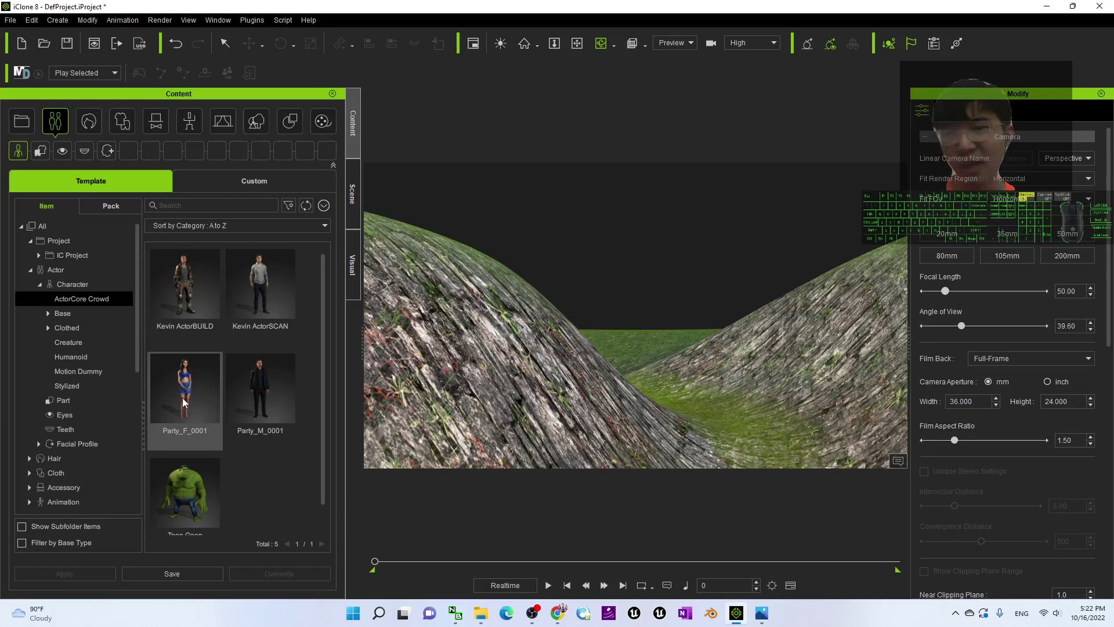
left_click_drag(184, 402, 471, 276)
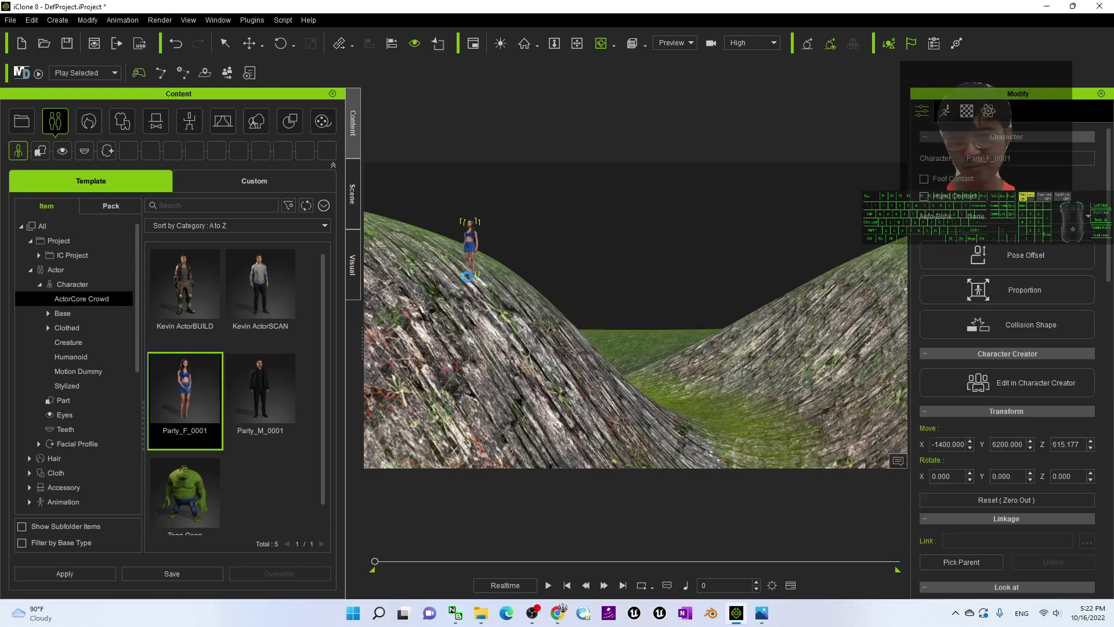
Load the default Female motion data for the Party_F_0001 character and start Motion Director
left_click_drag(626, 315, 587, 291)
scroll(586, 290, "down", 3)
scroll(643, 310, "down", 5)
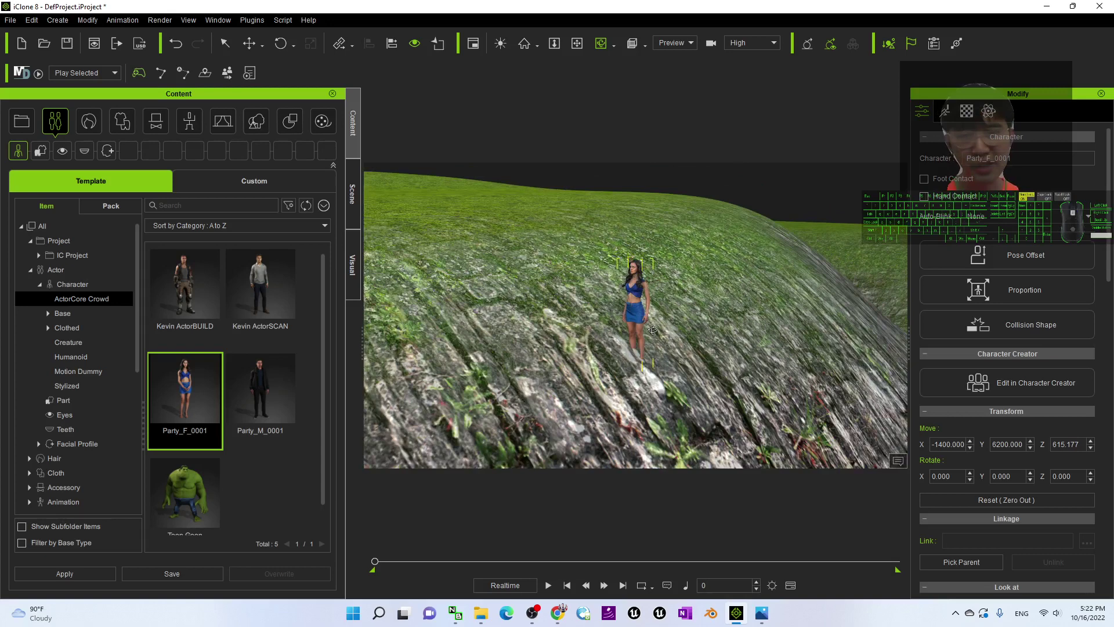
left_click_drag(651, 329, 649, 299)
scroll(649, 299, "up", 5)
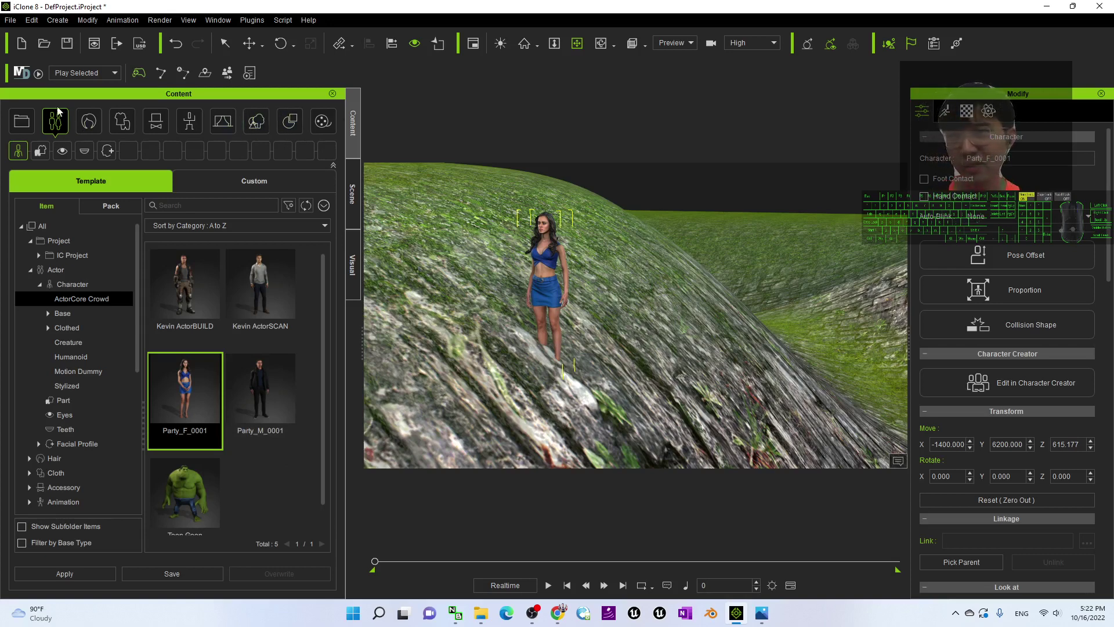
left_click(22, 72)
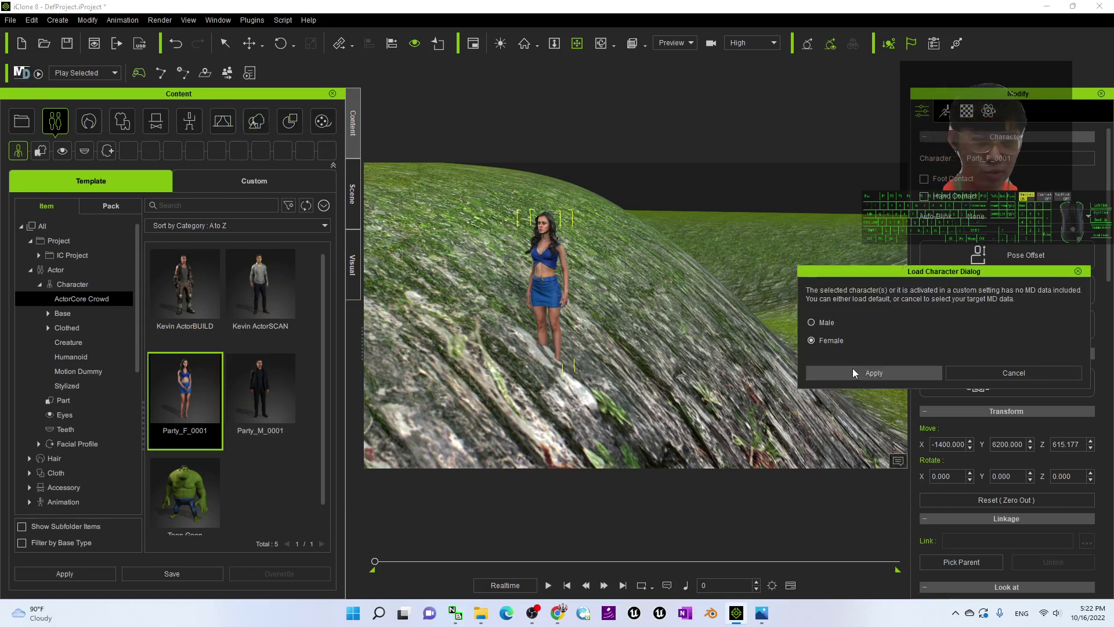
left_click(852, 368)
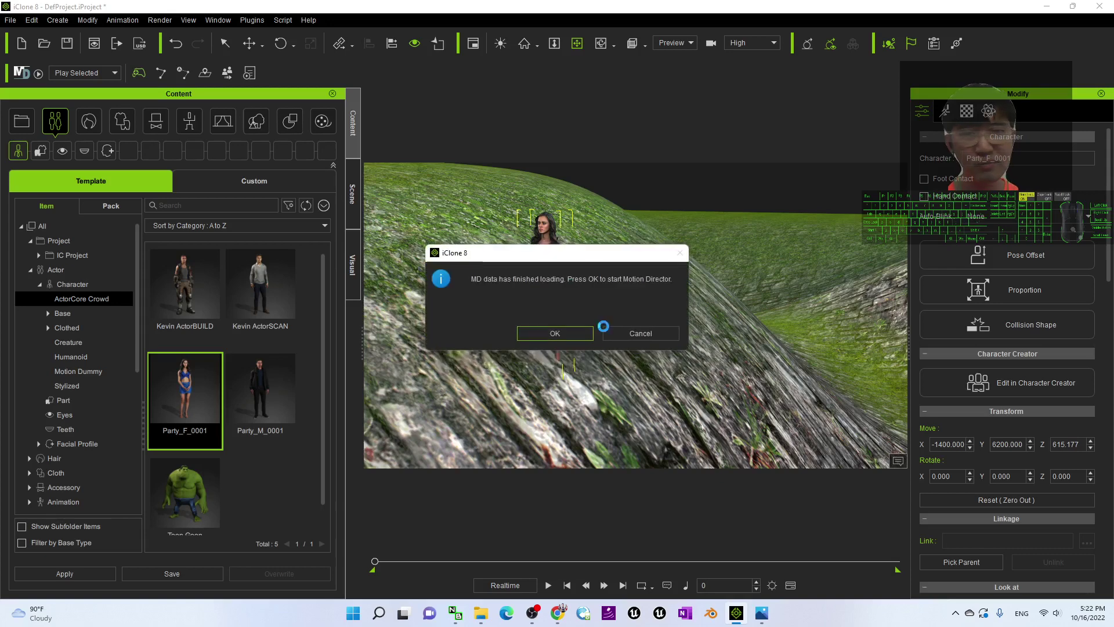
left_click_drag(560, 254, 537, 346)
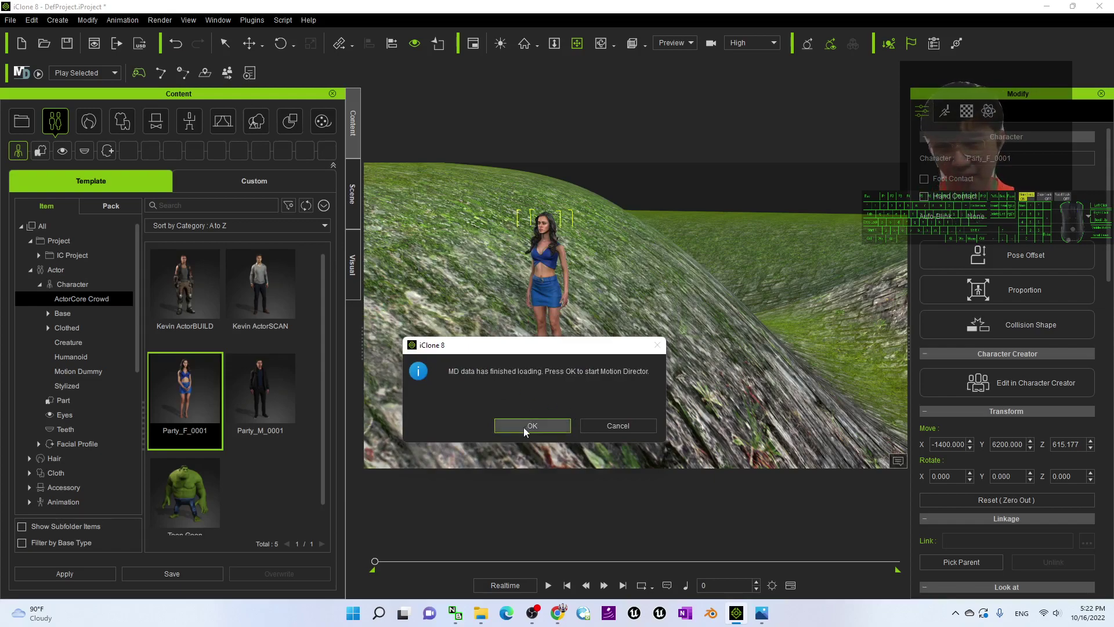
left_click(562, 425)
Walk the character in Casual-Walk mode from the rocky slope onto the grass while turning the follow camera
right_click_drag(538, 374, 910, 325)
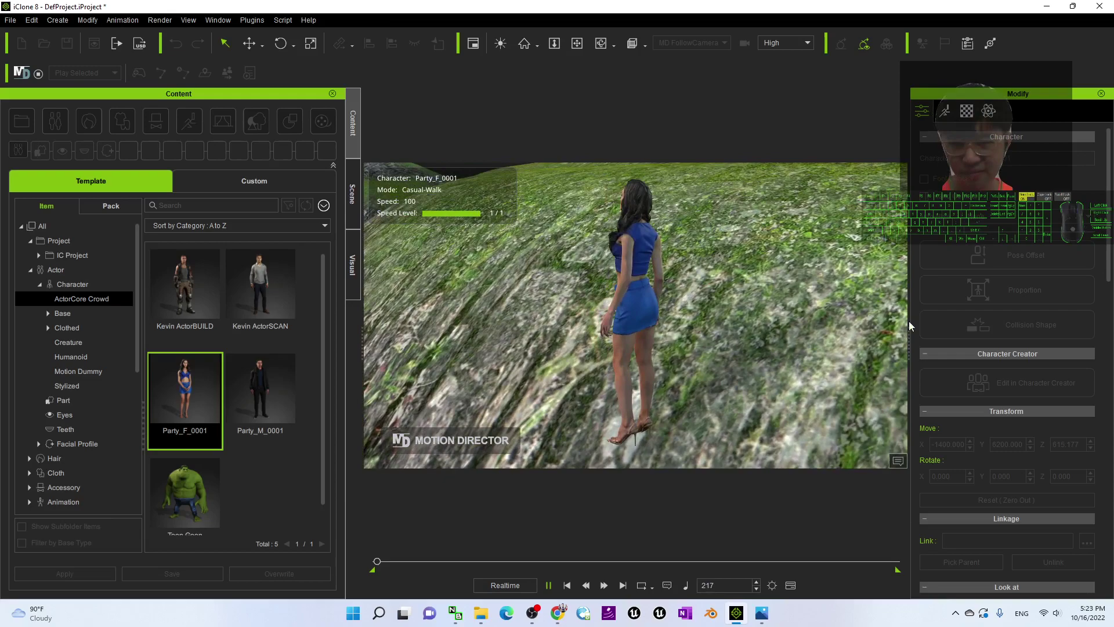
key("w")
key("a")
right_click_drag(715, 331, 694, 337)
key("d")
key("a")
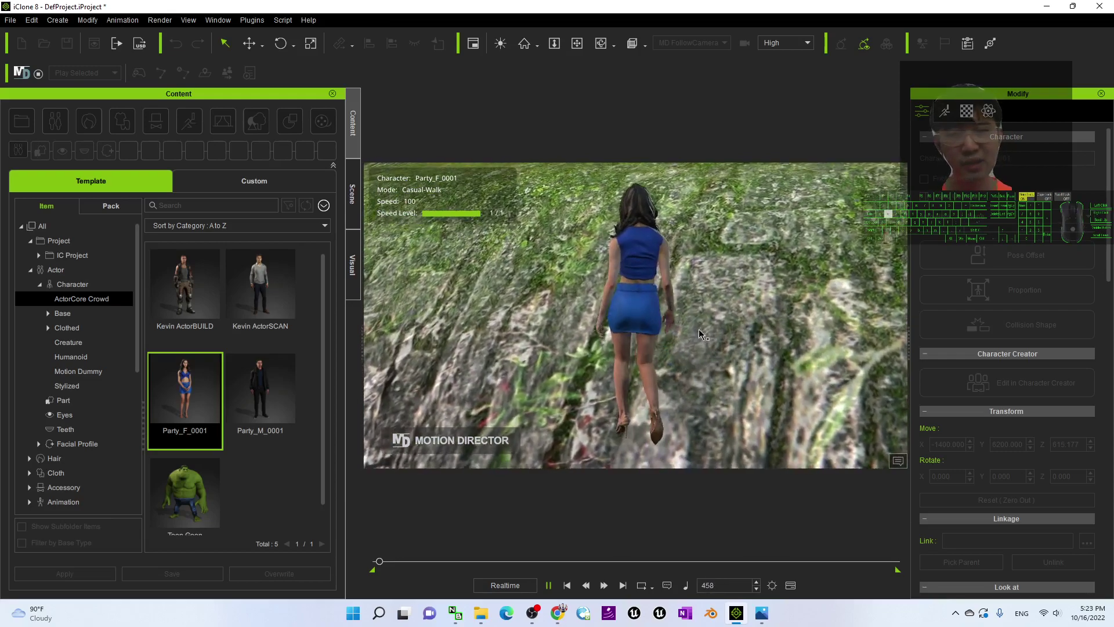
right_click_drag(766, 287, 819, 332)
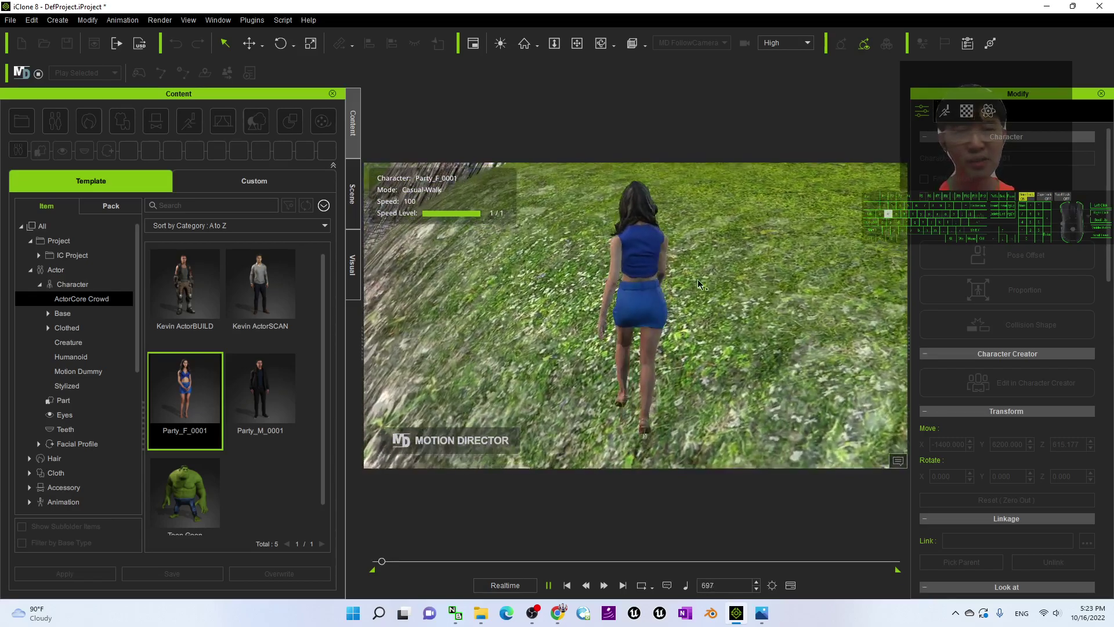
right_click_drag(699, 284, 763, 266)
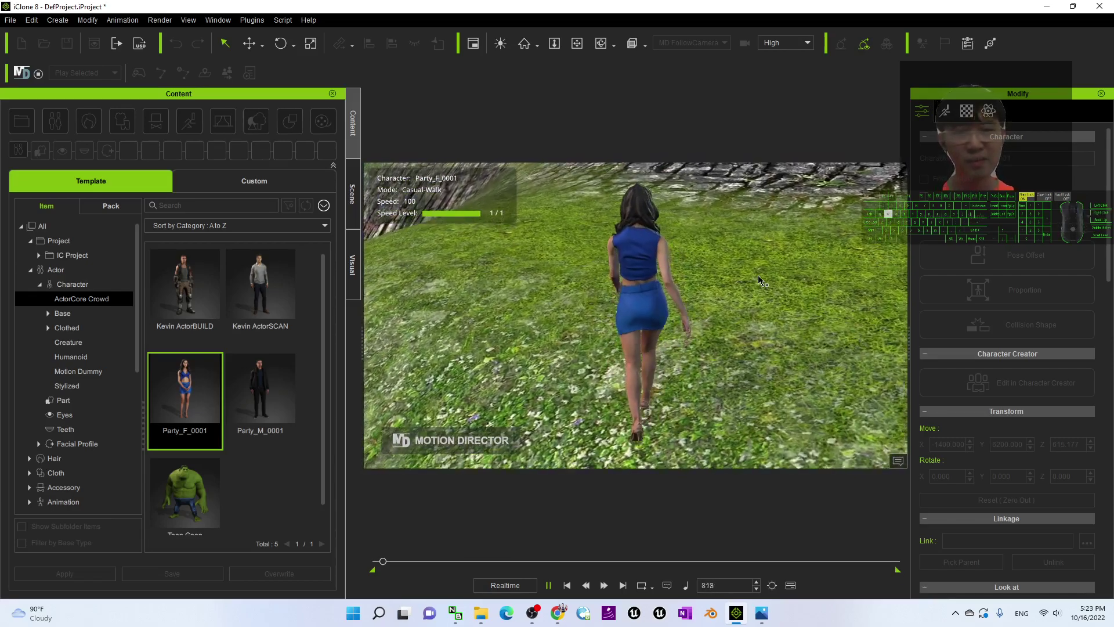
Walk the character in Casual-Walk mode across the grass and onto the steep rocky slope, turning the follow camera along the way
right_click_drag(588, 309, 770, 330)
key("d")
key("w")
right_click_drag(689, 350, 735, 457)
key("a")
right_click_drag(667, 435, 723, 439)
right_click_drag(634, 438, 641, 414)
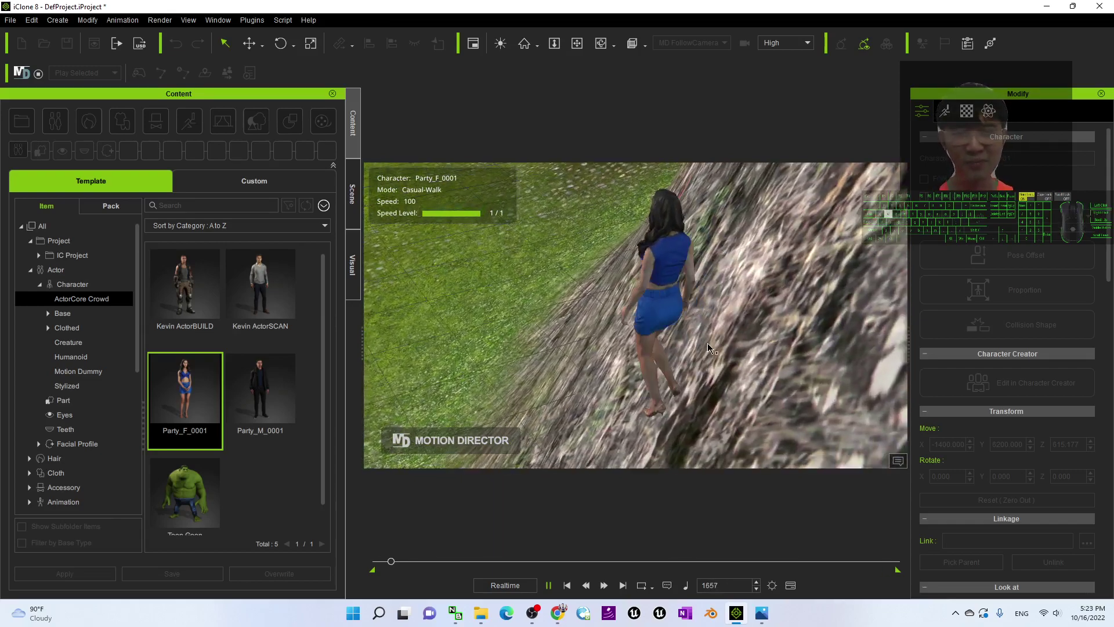
Steer the character along the rocky hillside and down onto the flowered grass by turning the follow camera
right_click_drag(676, 334, 680, 284)
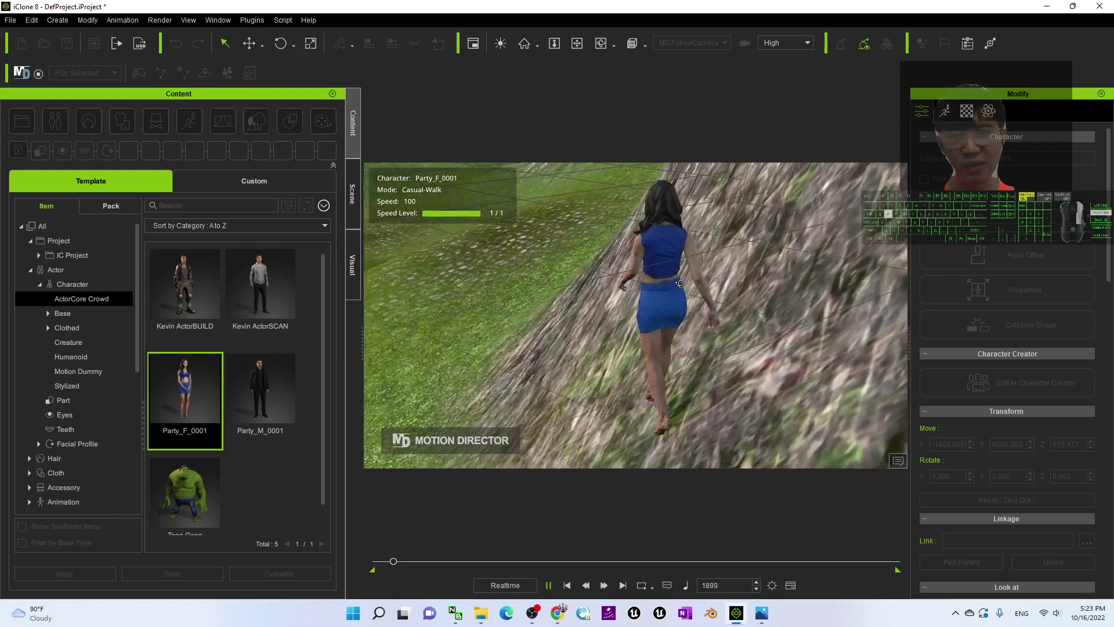
right_click_drag(709, 232, 657, 299)
right_click_drag(735, 271, 680, 324)
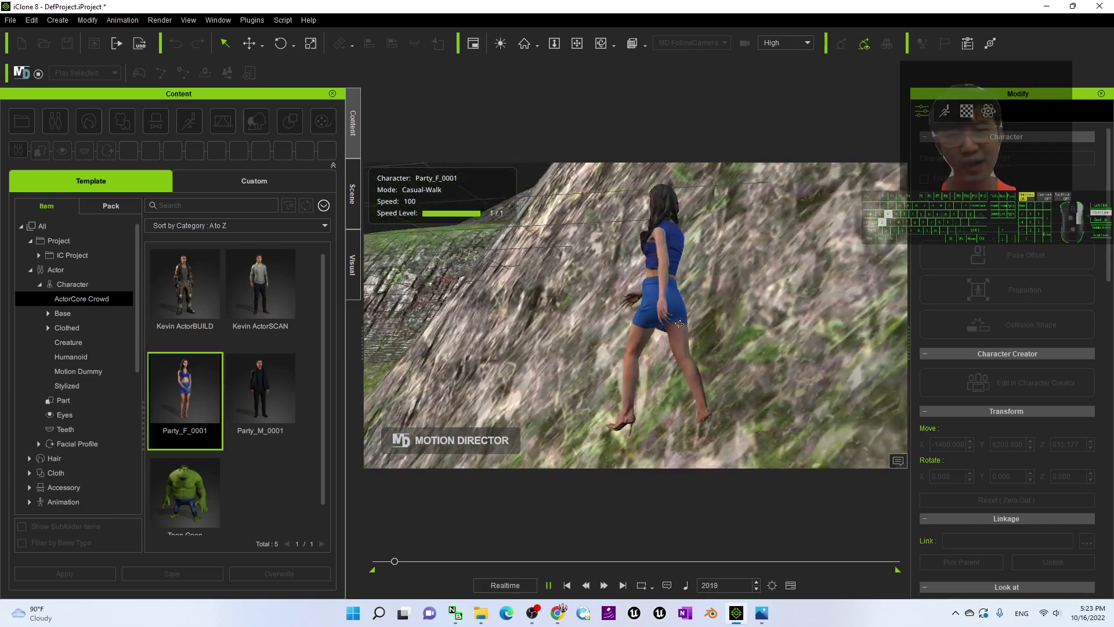
right_click_drag(752, 267, 711, 312)
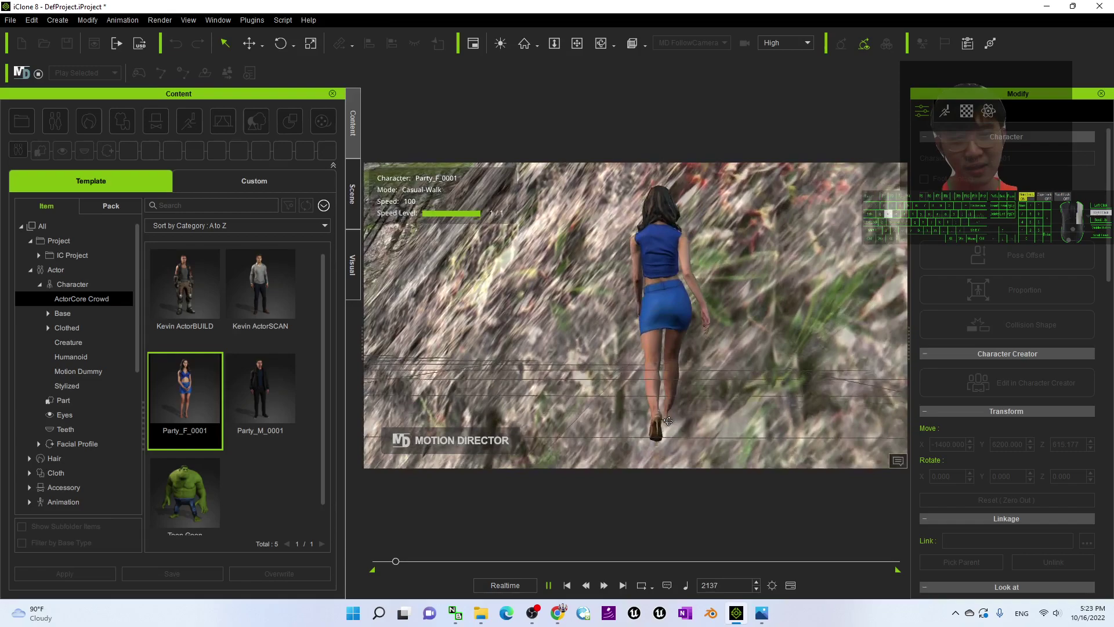
right_click_drag(552, 413, 519, 385)
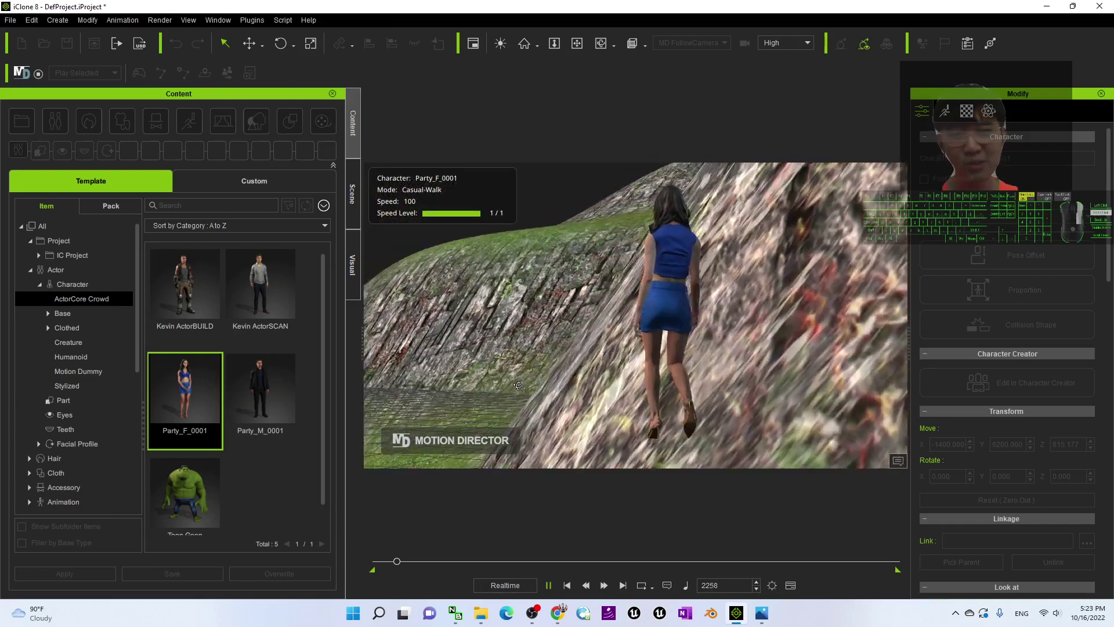
right_click_drag(434, 394, 525, 358)
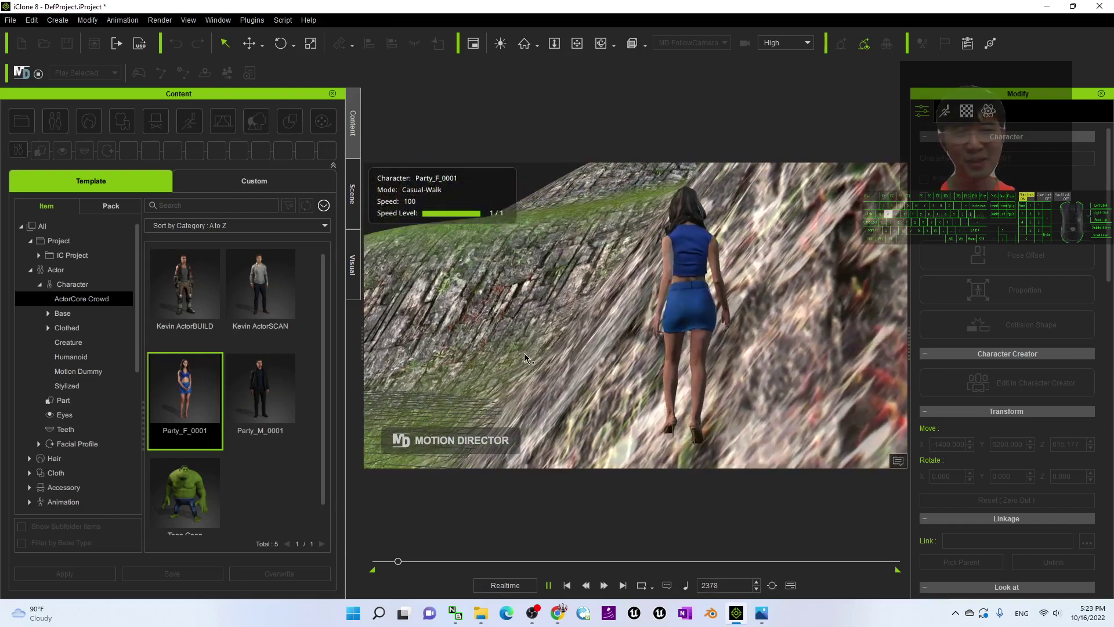
right_click_drag(620, 274, 695, 269)
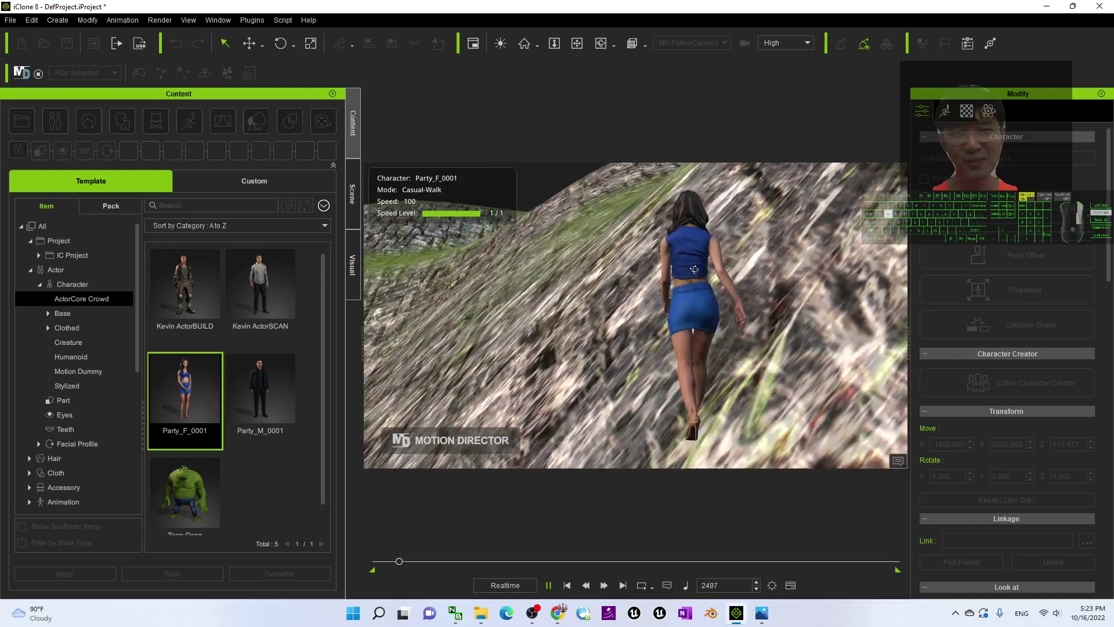
right_click_drag(792, 260, 845, 276)
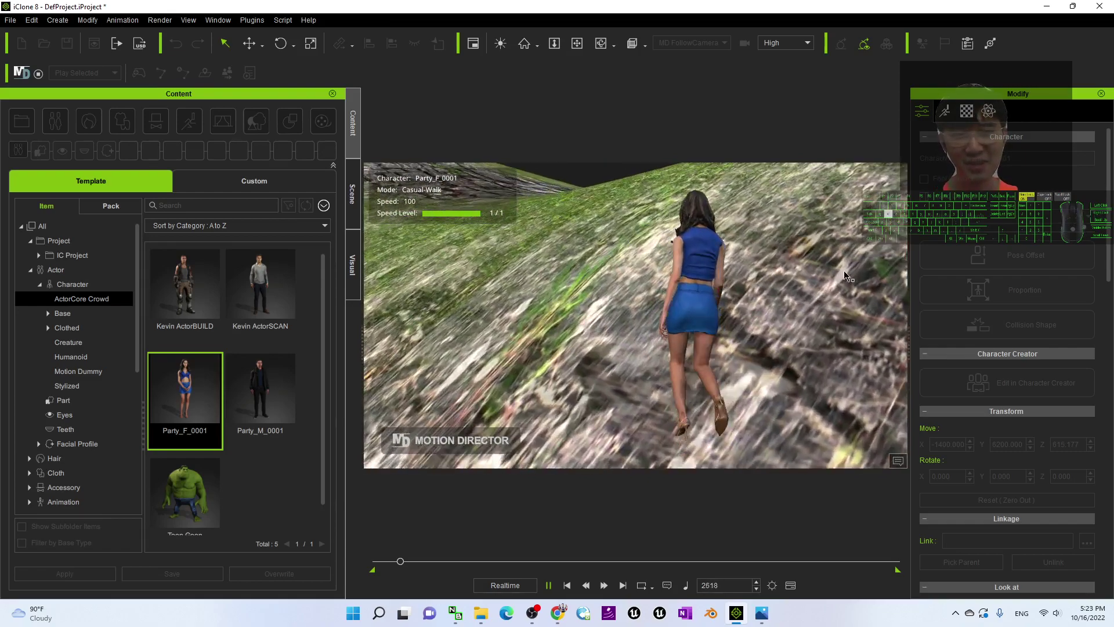
right_click_drag(702, 286, 753, 302)
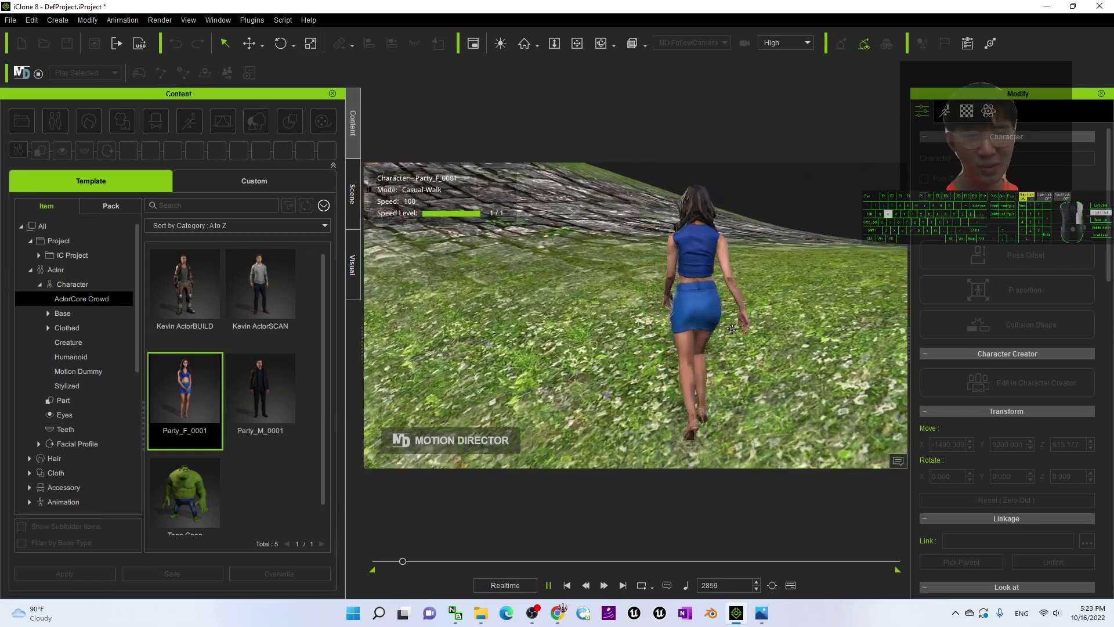
Turn the character around on the grass, walk her up to the mossy stone slope, and stop Motion Director
key("a")
mouse_move(732, 329)
right_mouse_down()
mouse_move(775, 332)
mouse_move(749, 333)
right_mouse_up()
right_click_drag(1111, 356, 1111, 358)
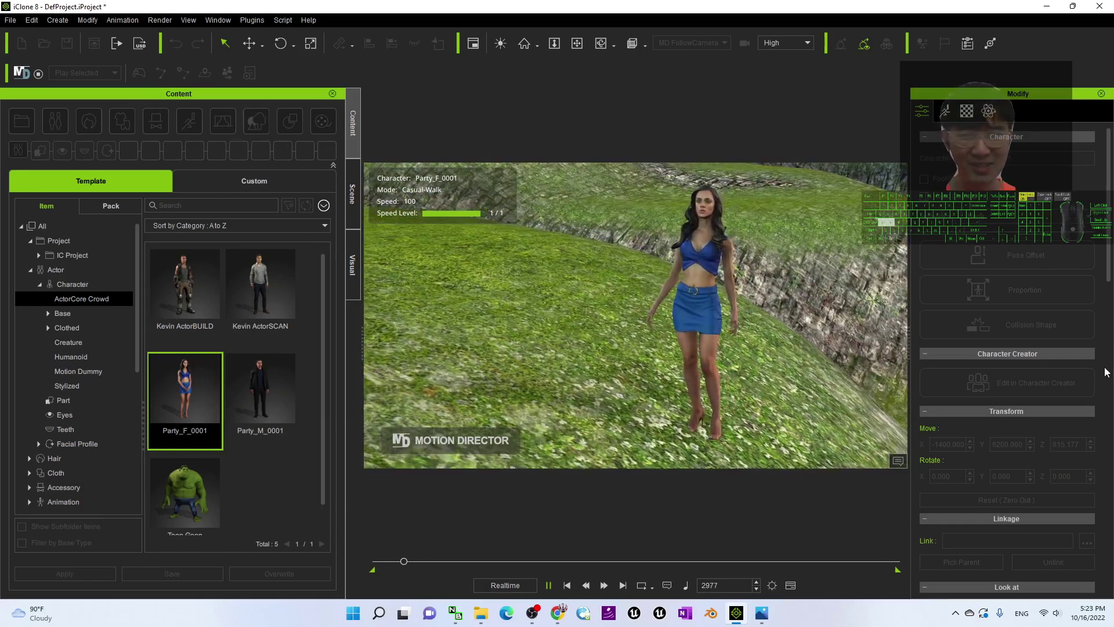
key("a")
right_click_drag(389, 343, 567, 299)
key("w")
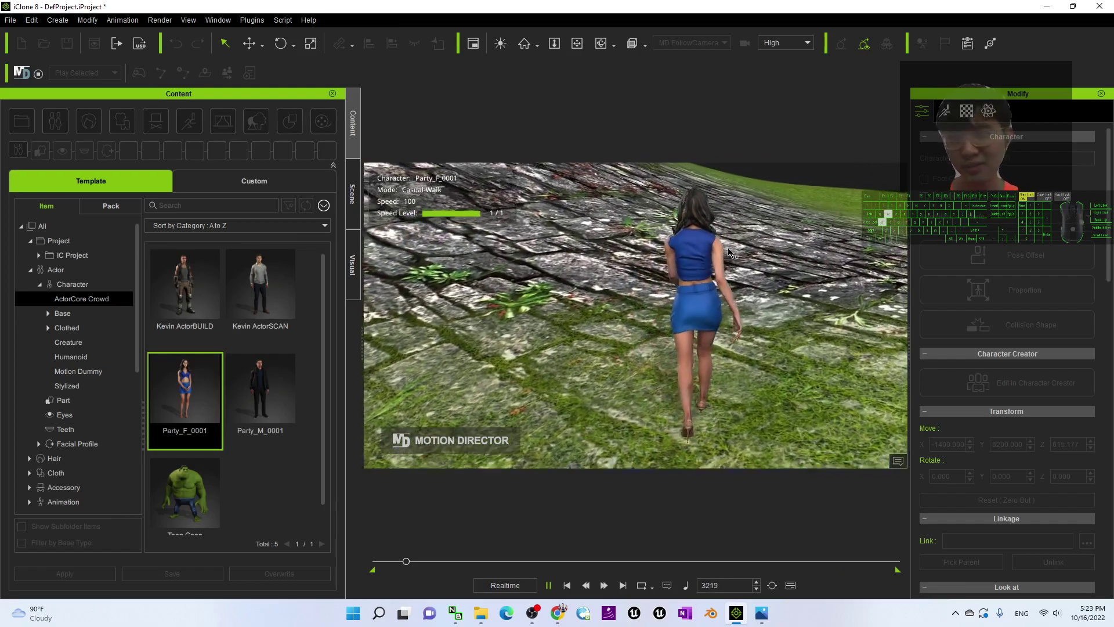
right_click_drag(730, 252, 641, 259)
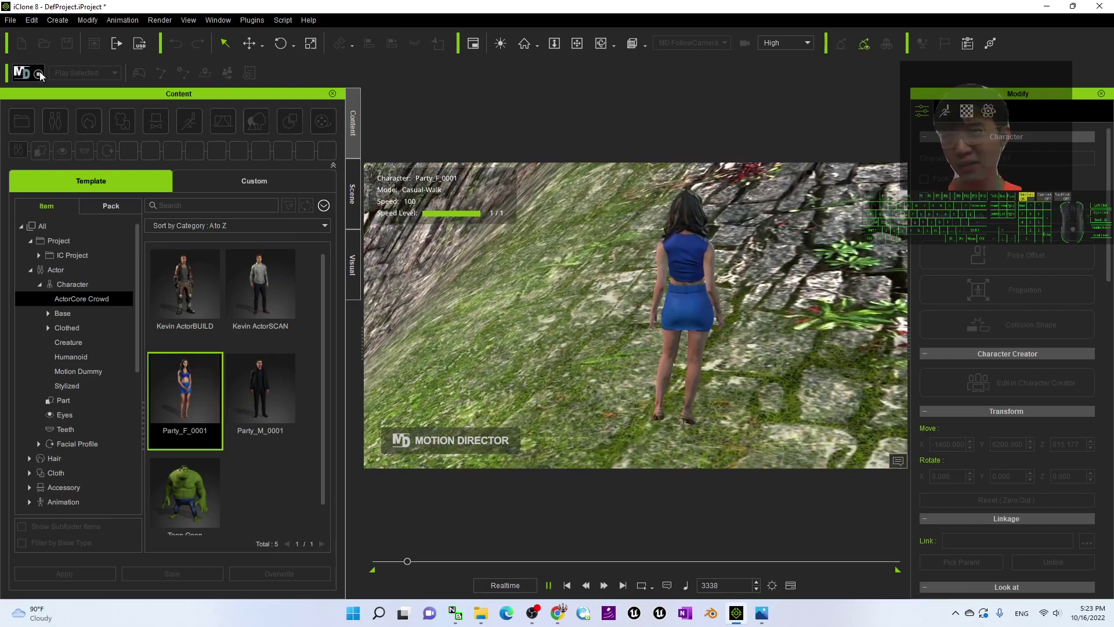
left_click(38, 74)
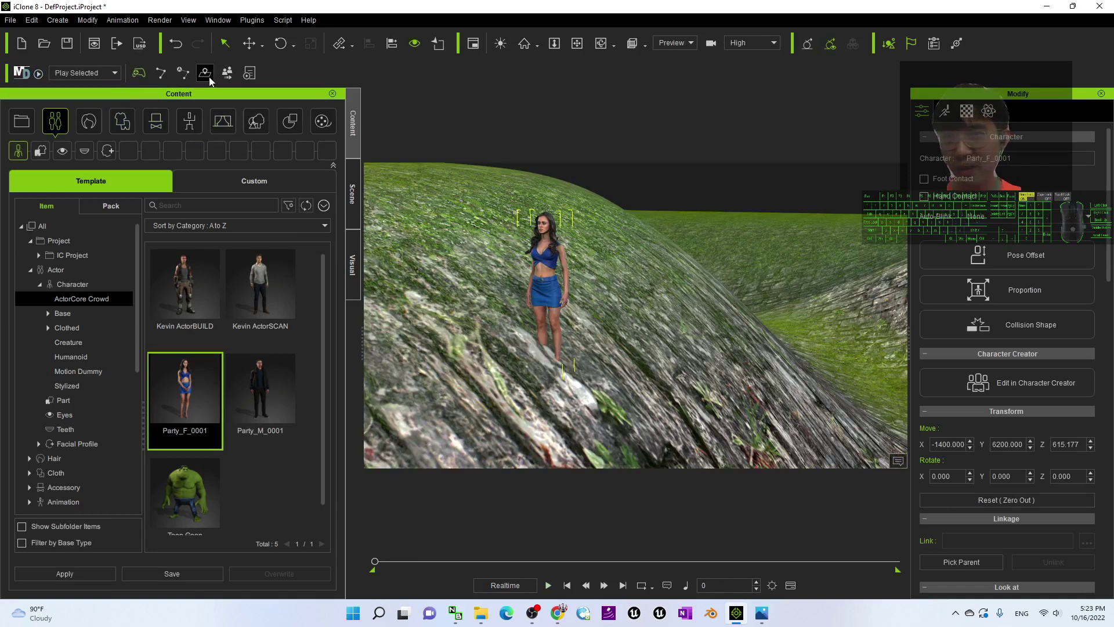
Reset the workspace layout and apply the Motion Director workspace
left_click(219, 22)
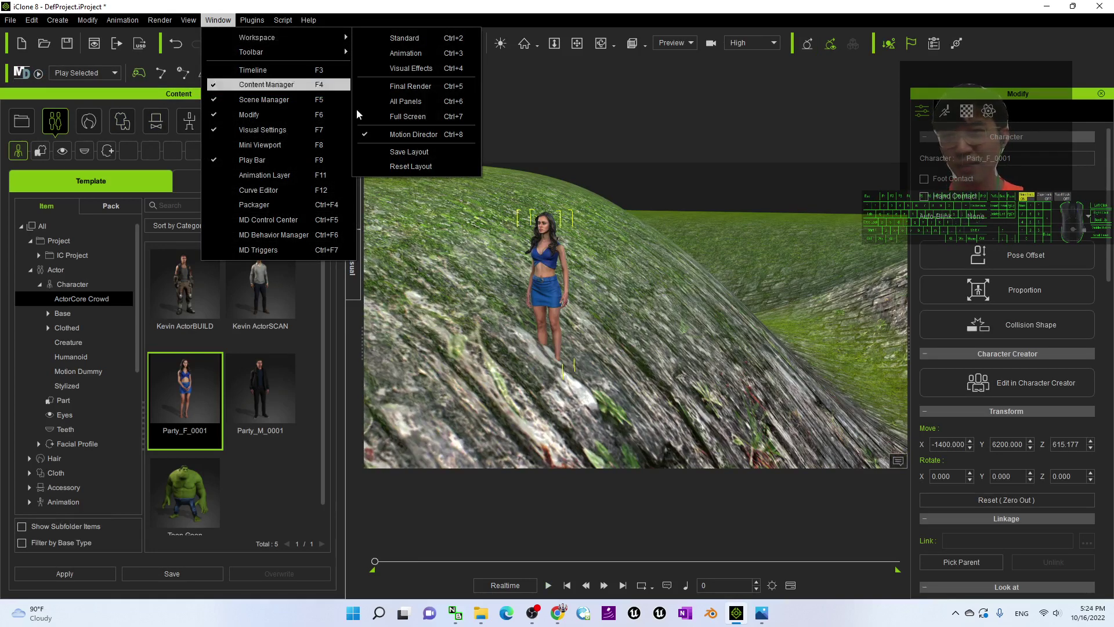
left_click(411, 166)
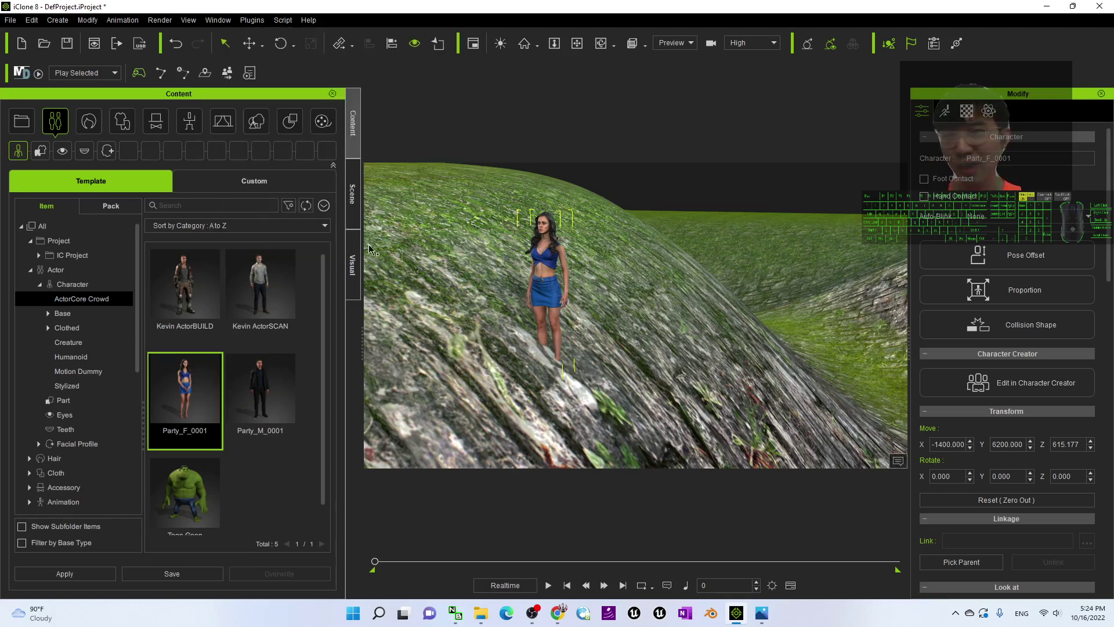
left_click(353, 223)
left_click(354, 241)
left_click(213, 21)
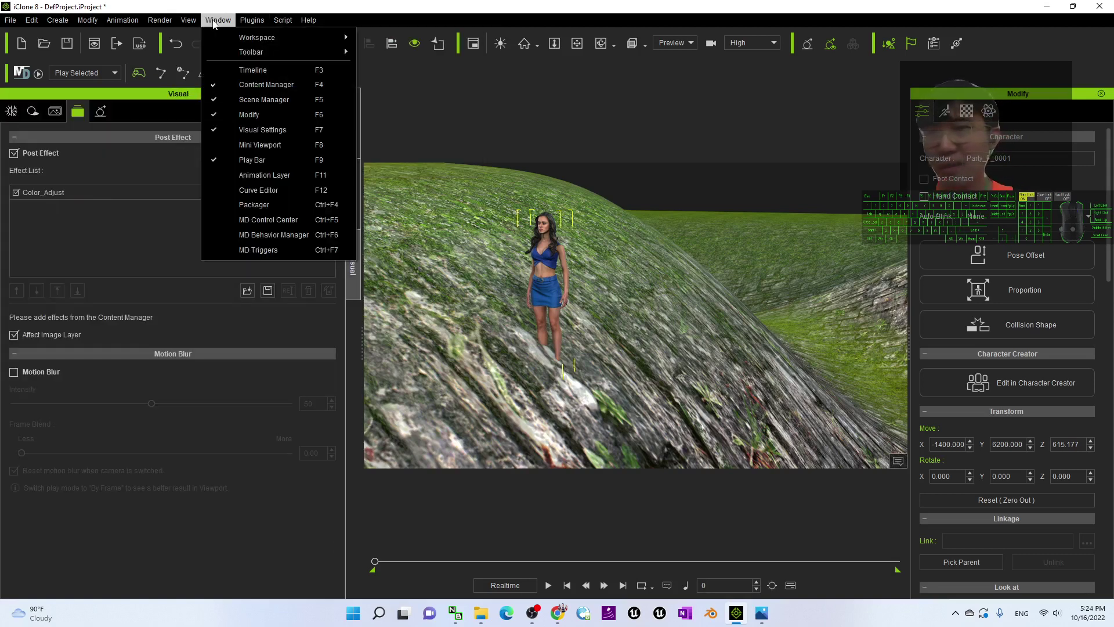
mouse_move(273, 37)
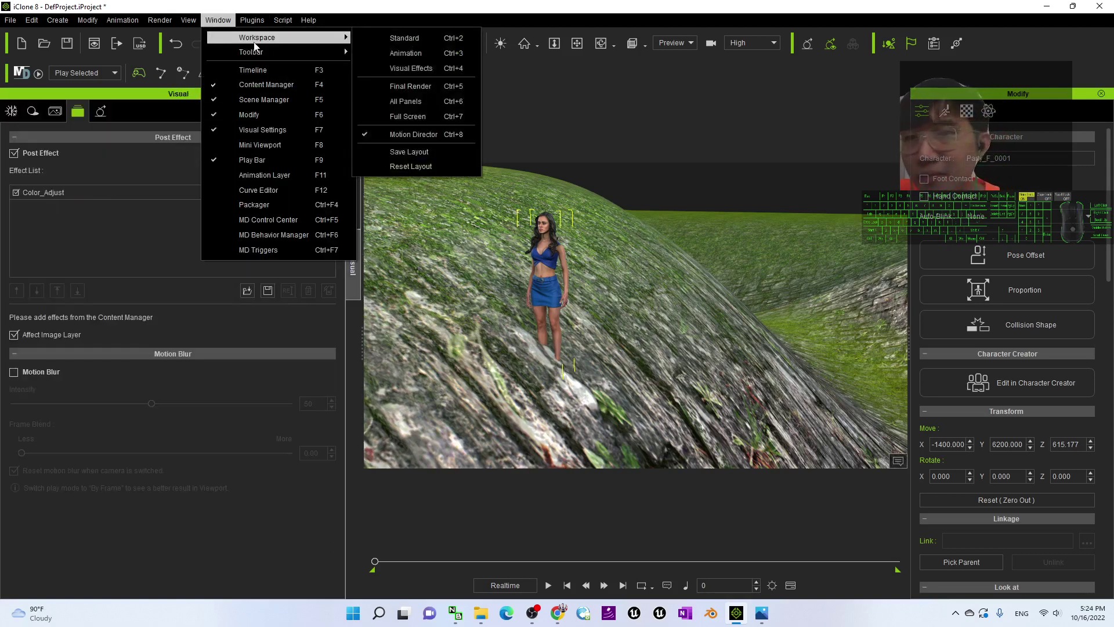
left_click(419, 140)
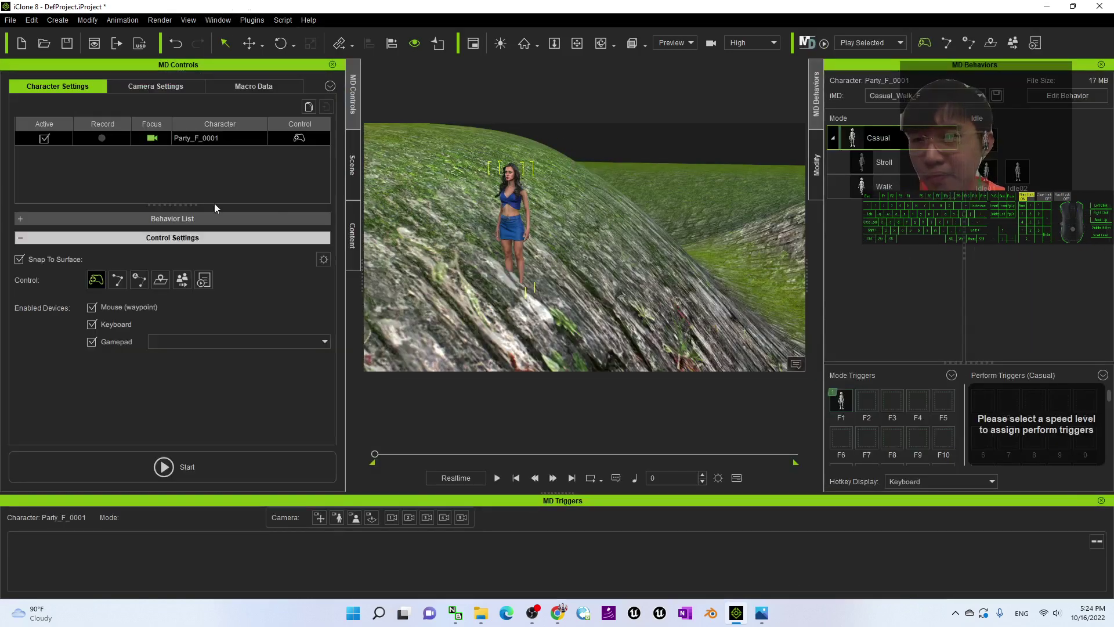
Create a motion clip from the Party_F_0001_PlayerControl macro recording
left_click(256, 88)
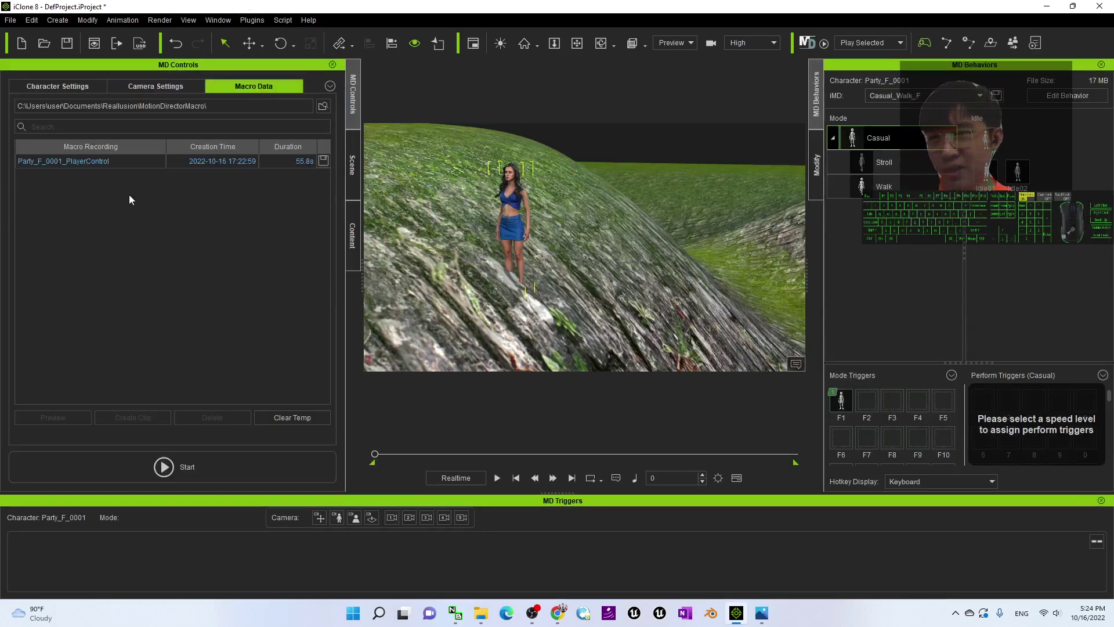
left_click(132, 164)
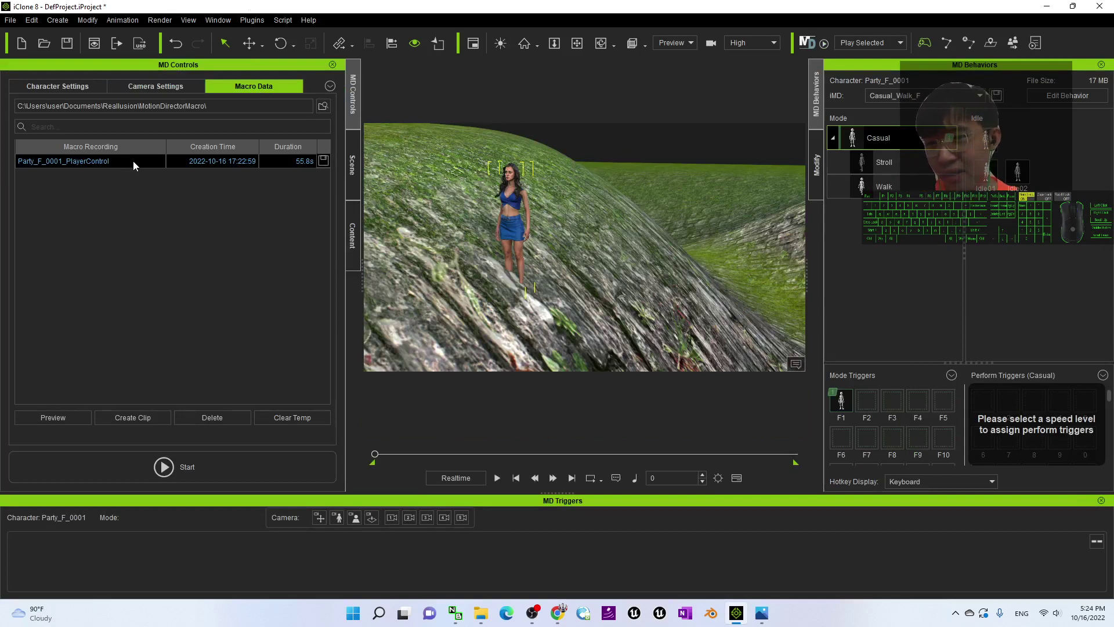
left_click(136, 418)
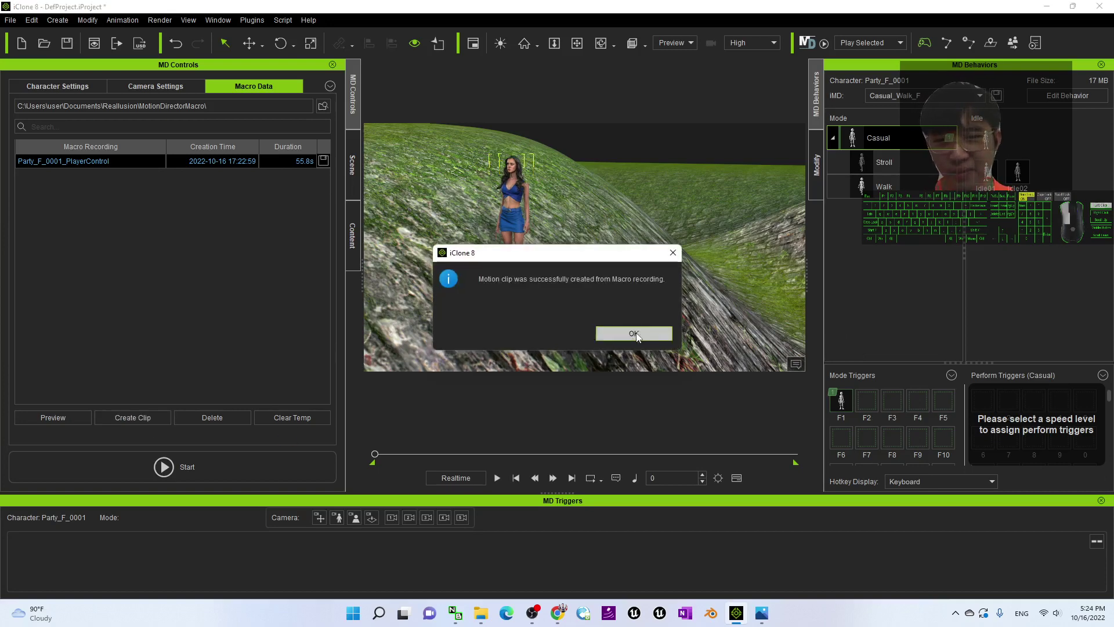
left_click(634, 334)
Play back the new motion clip and follow the character across the terrain to check how her feet meet the ground
left_click(498, 479)
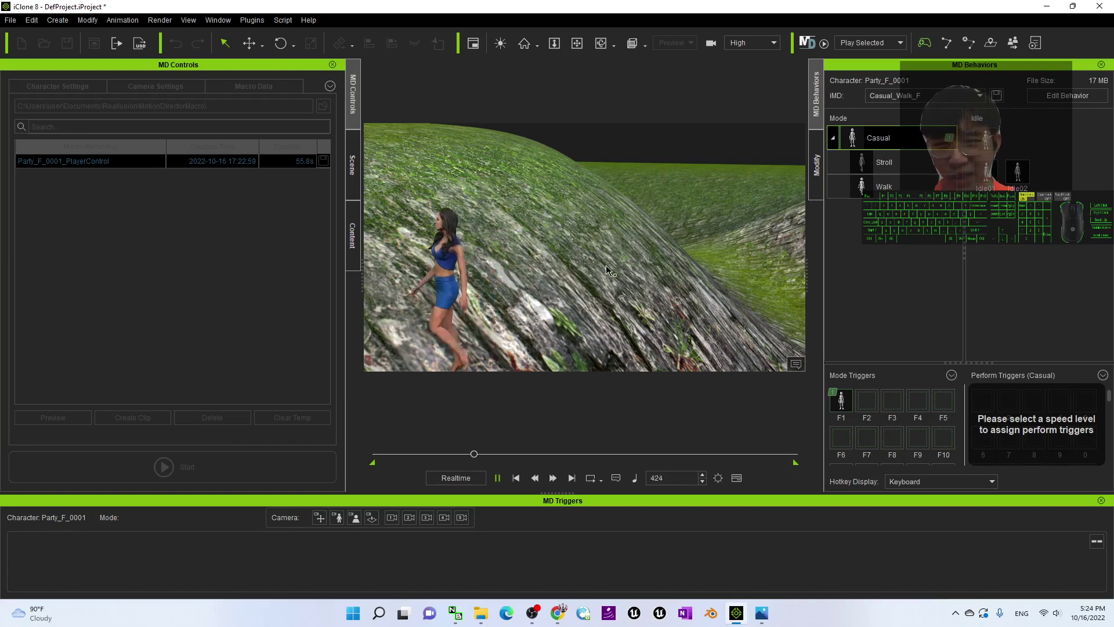
scroll(588, 273, "down", 3)
scroll(589, 272, "down", 1)
key("c")
mouse_move(588, 273)
left_mouse_down()
mouse_move(390, 254)
mouse_move(614, 255)
mouse_move(664, 240)
mouse_move(691, 260)
mouse_move(627, 233)
mouse_move(618, 266)
mouse_move(711, 278)
mouse_move(577, 170)
mouse_move(608, 305)
mouse_move(534, 267)
mouse_move(569, 350)
mouse_move(588, 276)
left_mouse_up()
key("x")
key("c")
key("x")
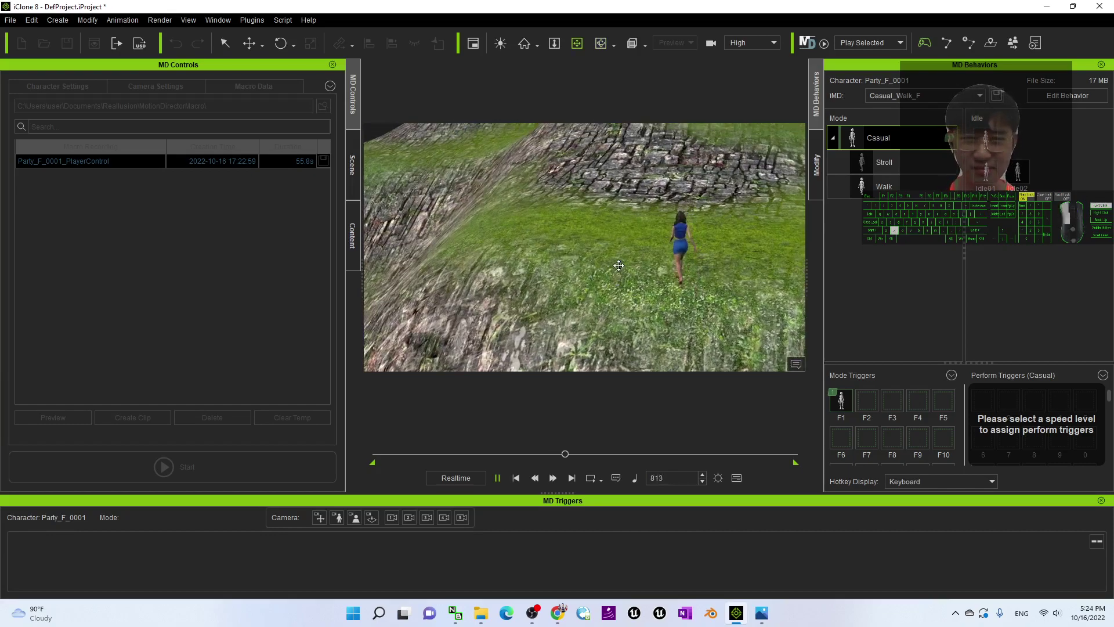
key("c")
scroll(608, 306, "down", 3)
key("x")
key("c")
key("x")
scroll(591, 325, "down", 5)
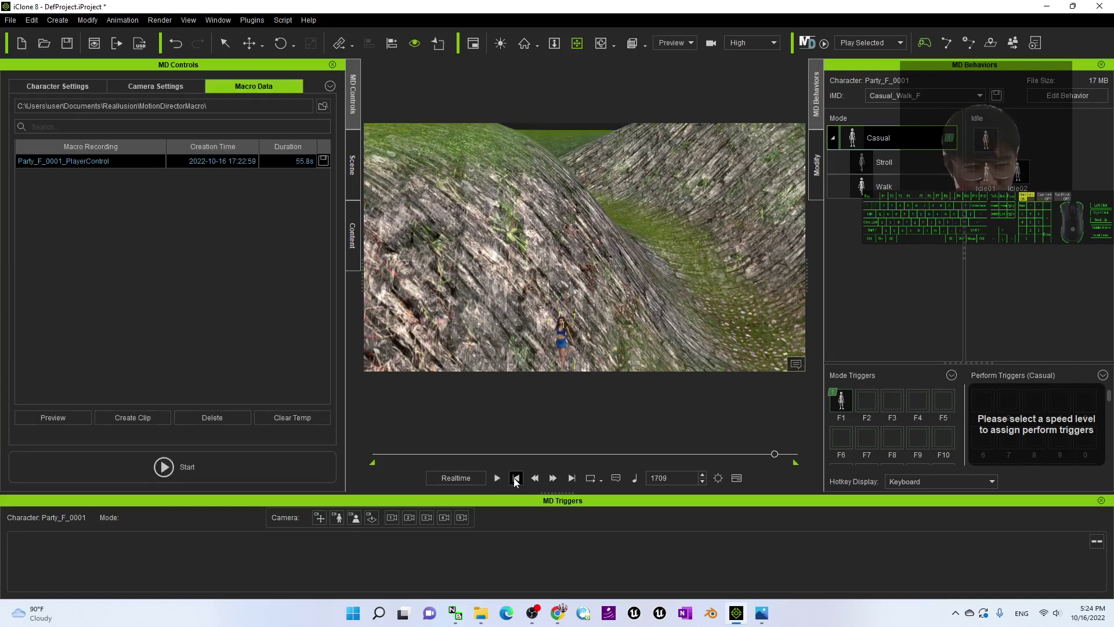
Switch to the cover.jpg title image in the photo viewer and return to iClone
left_click(762, 613)
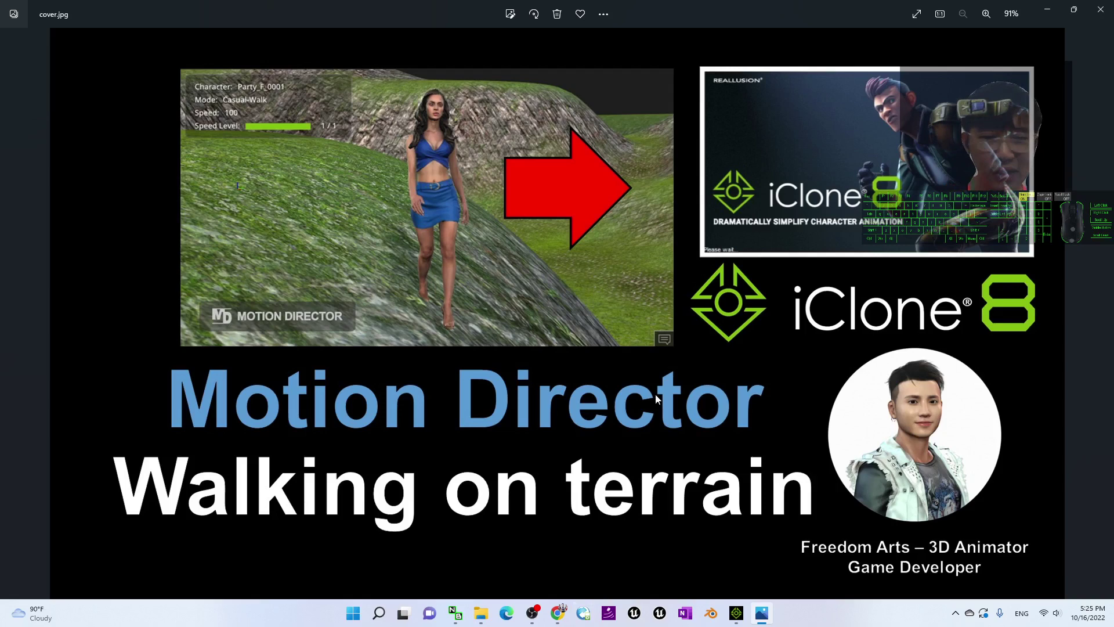
left_click(737, 614)
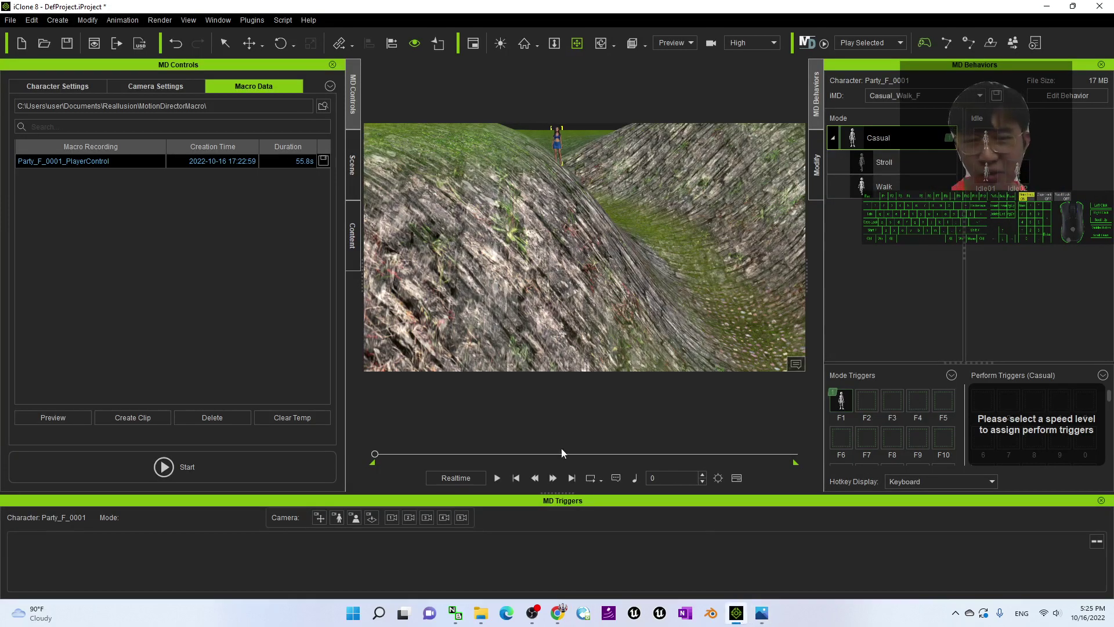
Play the walk from frame 708 with the camera framed closer on the character at the hilltop
left_click(497, 478)
left_click(498, 477)
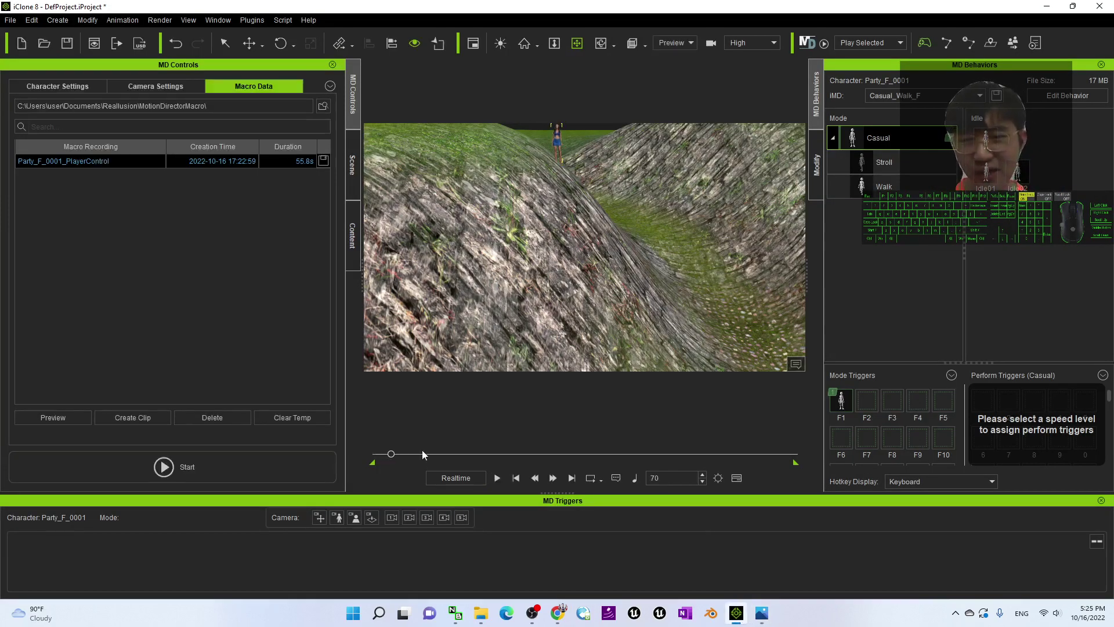
left_click_drag(392, 456, 540, 456)
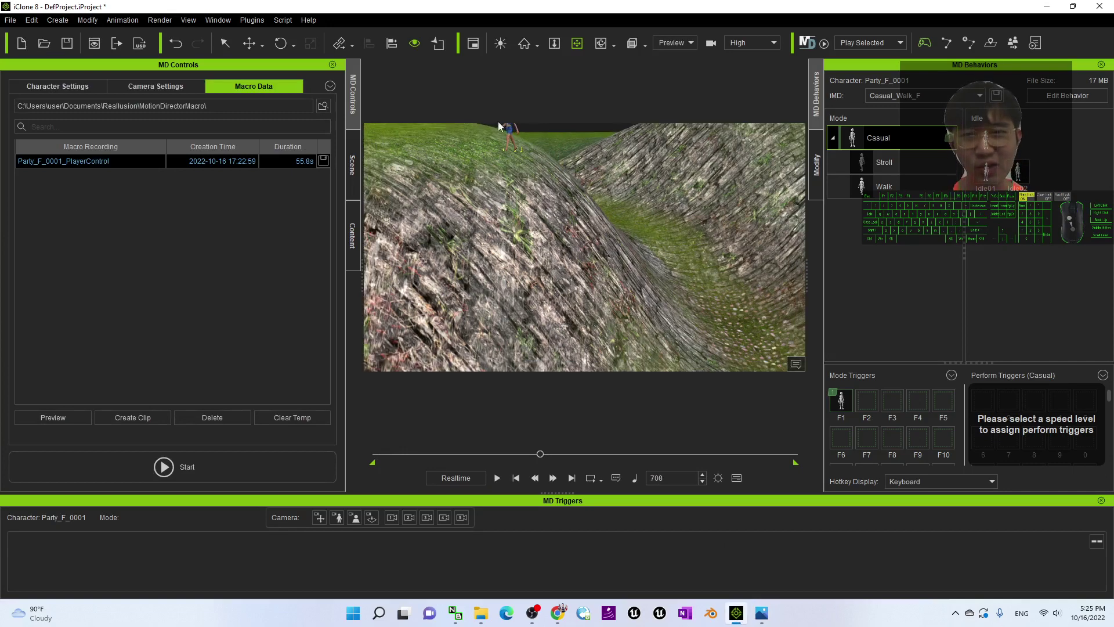
left_click_drag(566, 289, 555, 250)
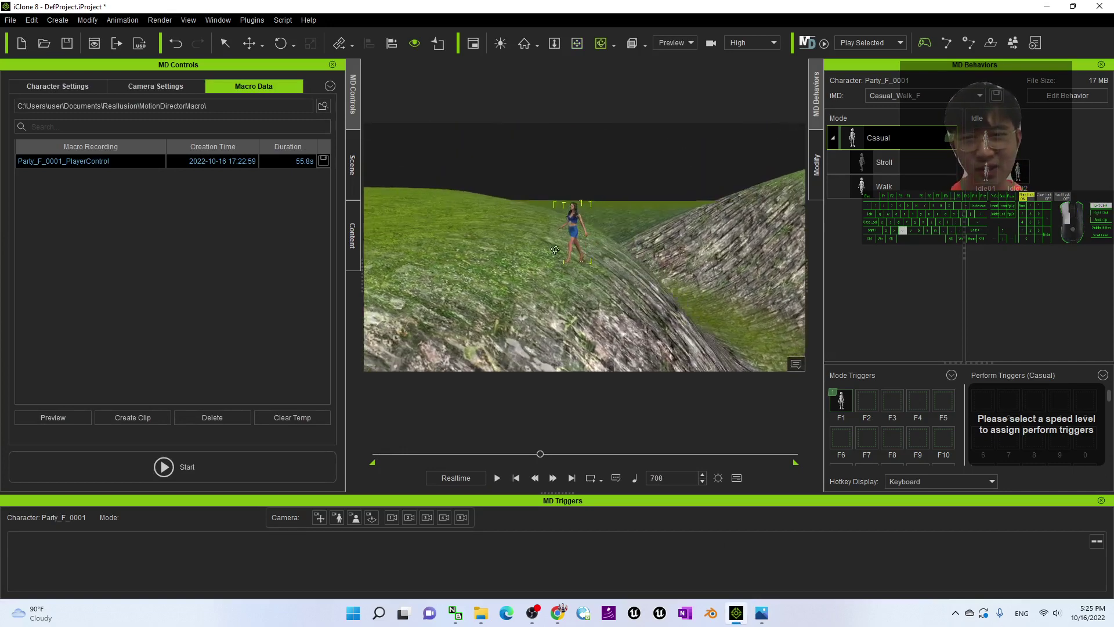
right_click_drag(555, 250, 553, 240)
left_click(497, 477)
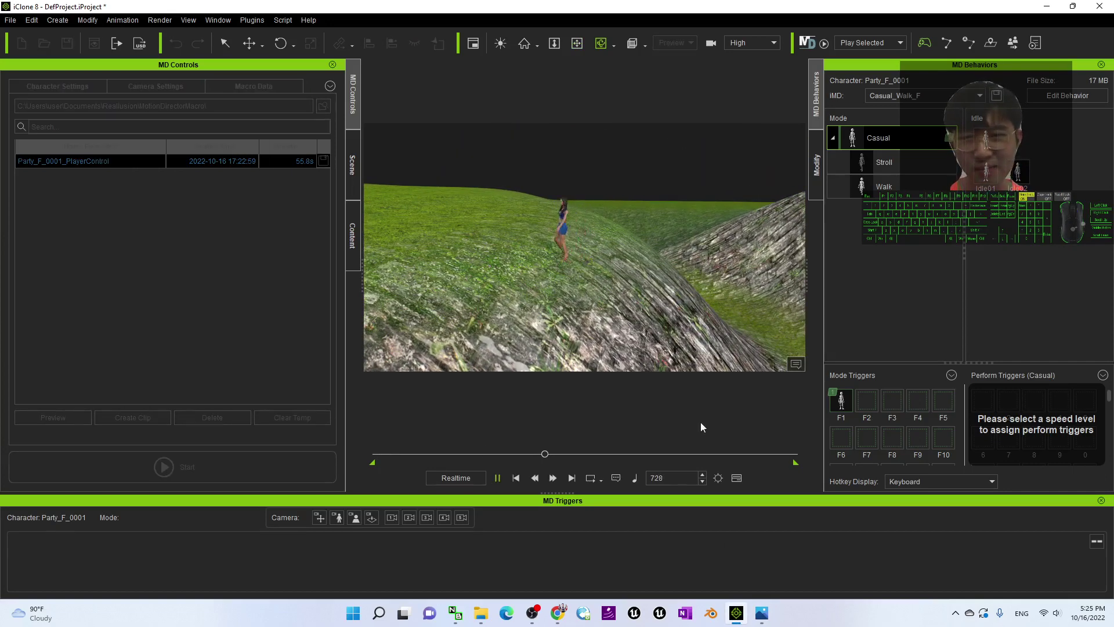